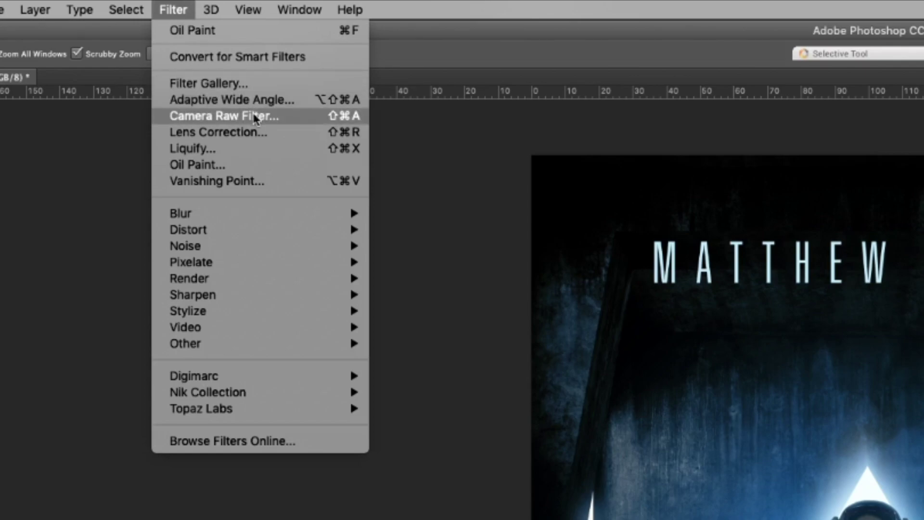
- Open the Camera Raw filter on the cover, reposition its window, then cancel without applying
{"action": "left_click", "coordinate": [254, 116]}
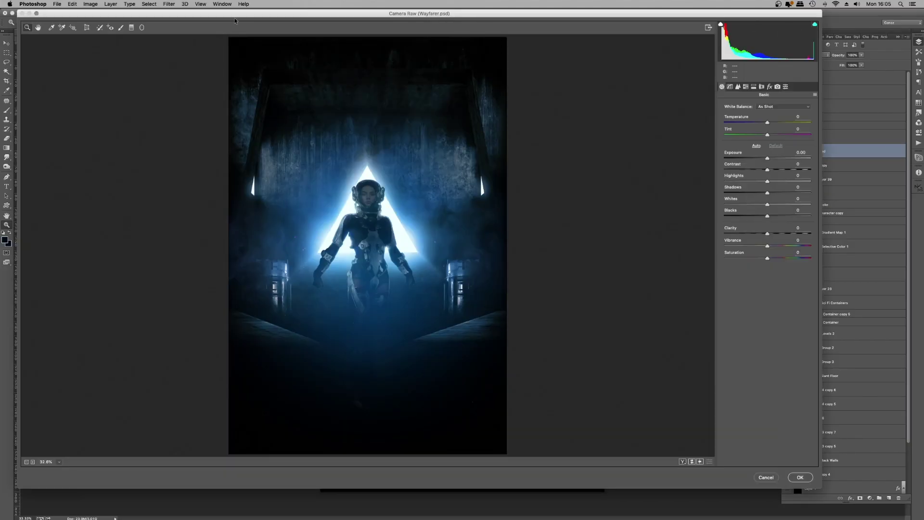
{"action": "left_click_drag", "start_coordinate": [235, 17], "coordinate": [276, 41]}
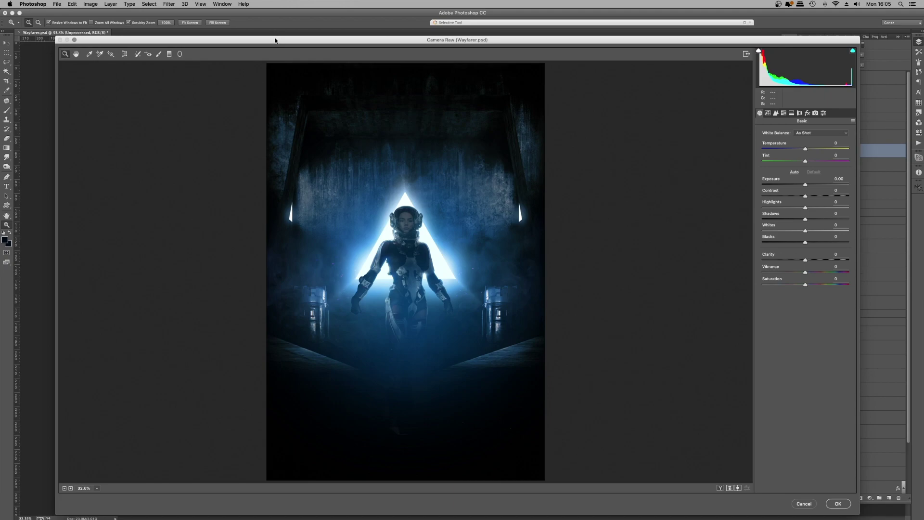
{"action": "left_click_drag", "start_coordinate": [275, 39], "coordinate": [275, 42]}
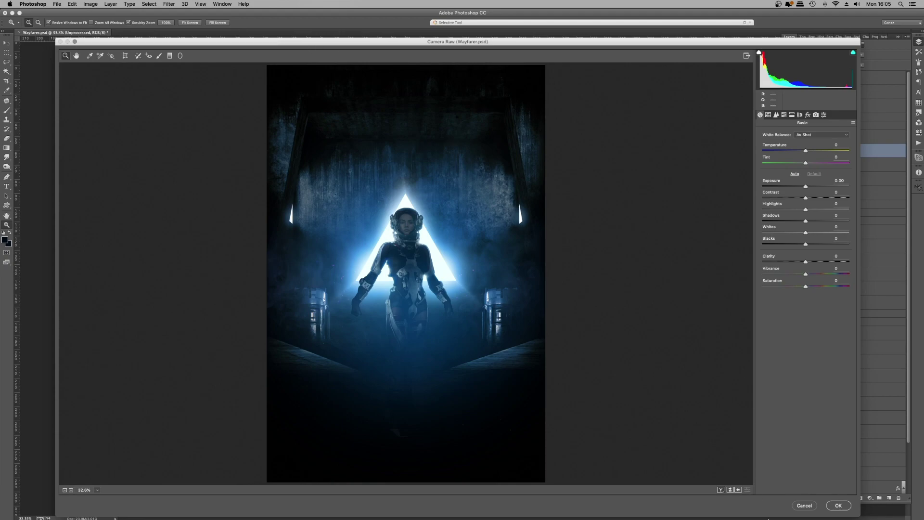
{"action": "left_click", "coordinate": [804, 506]}
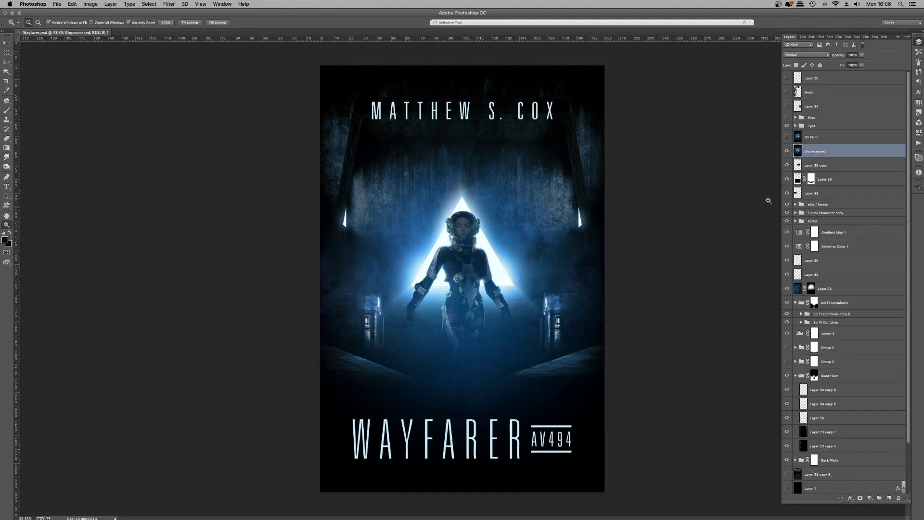
- Toggle the Unprocessed layer off and on to compare, and zoom in on the cover
{"action": "left_click", "coordinate": [786, 152]}
{"action": "left_click", "coordinate": [786, 152]}
{"action": "left_click", "coordinate": [474, 246]}
{"action": "left_click", "coordinate": [474, 246]}
{"action": "scroll", "coordinate": [474, 246], "scroll_direction": "up", "scroll_amount": 5}
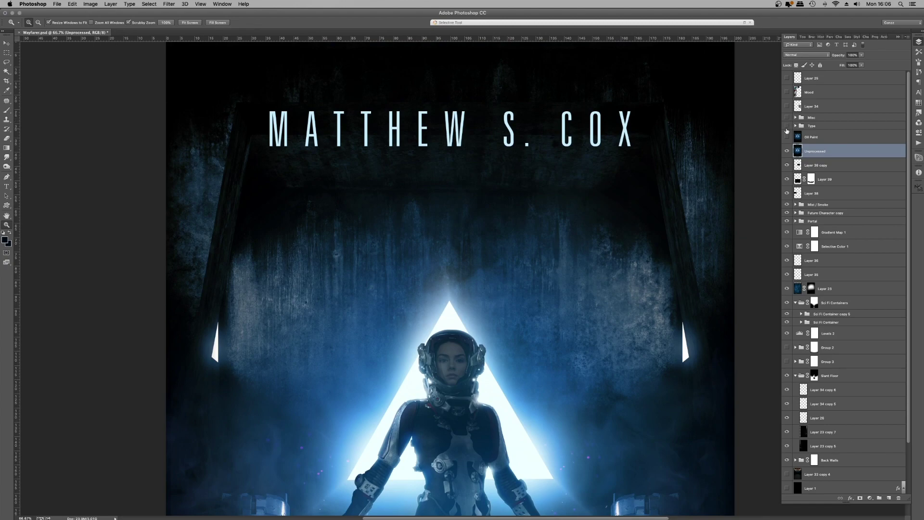
- Hide Unprocessed and stamp the visible layers into Layer 40 above Layer 38 copy
{"action": "left_click", "coordinate": [786, 151]}
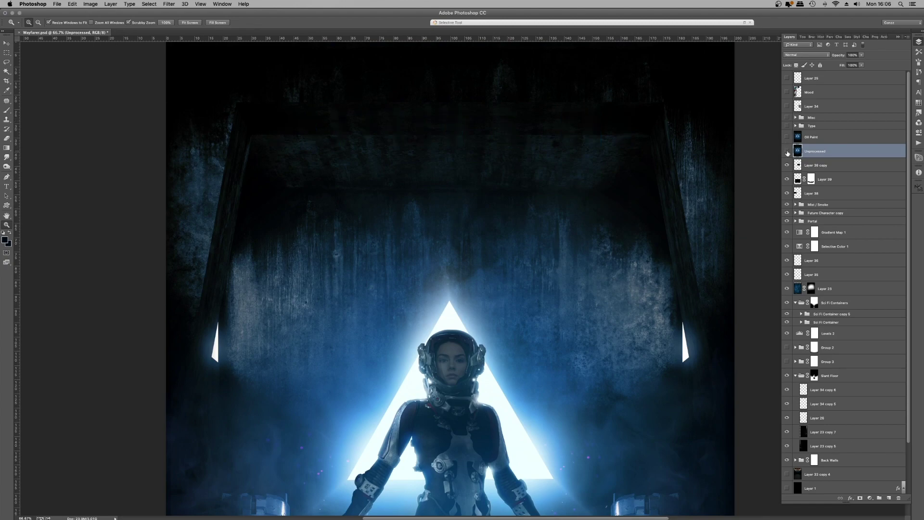
{"action": "left_click", "coordinate": [839, 166]}
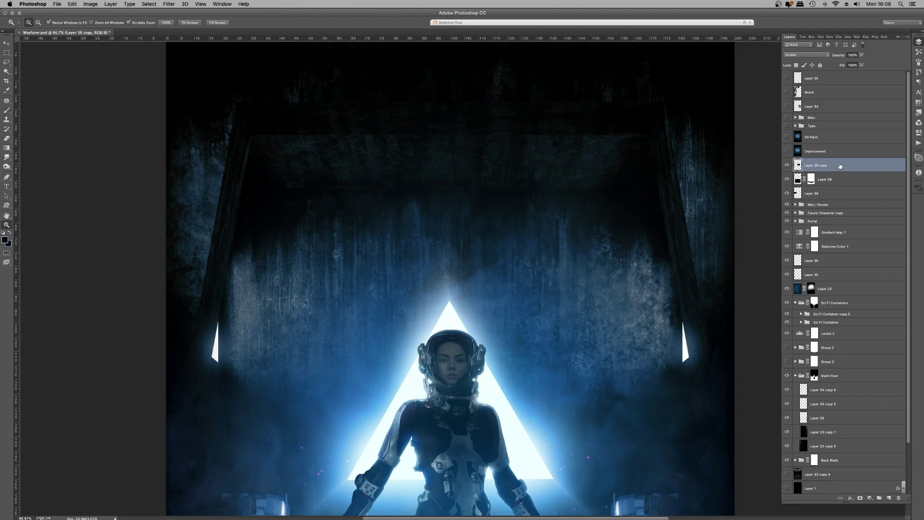
{"action": "key", "text": "super+alt+shift+e"}
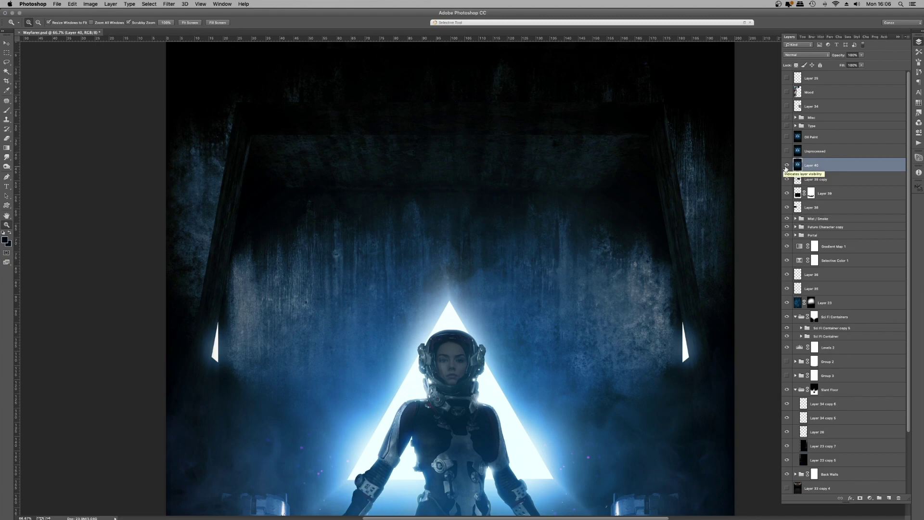
- Compare Layer 40 on and off, fit the image in view, and turn Unprocessed back on
{"action": "left_click", "coordinate": [786, 165]}
{"action": "left_click", "coordinate": [787, 165]}
{"action": "left_click", "coordinate": [787, 167]}
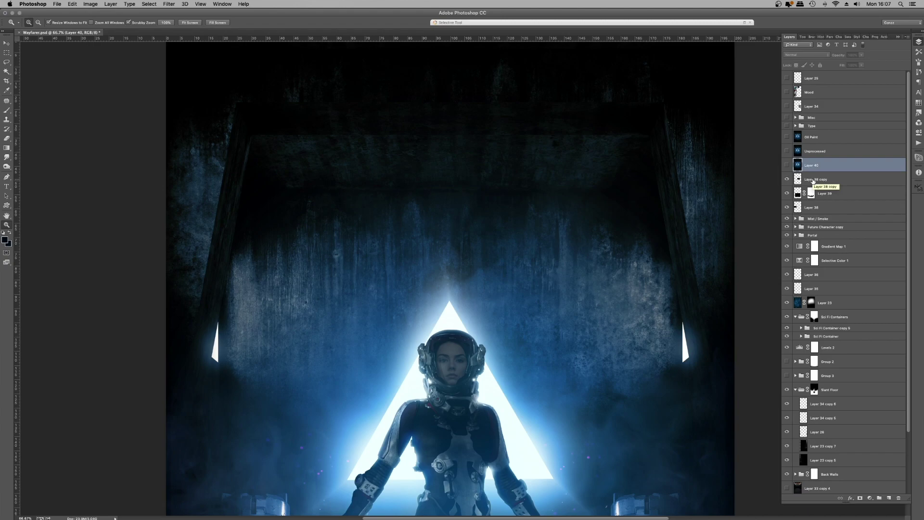
{"action": "key", "text": "super+minus"}
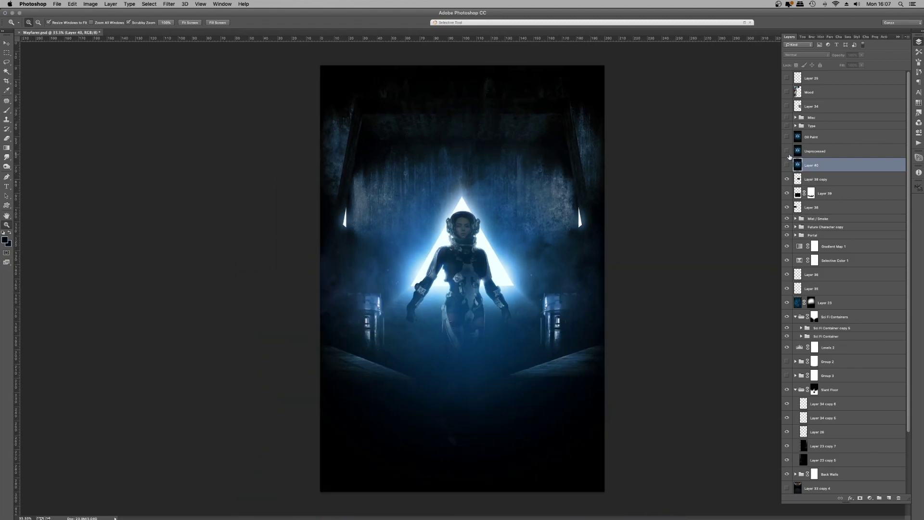
{"action": "left_click", "coordinate": [787, 151]}
- Select the Unprocessed layer, zoom in on the astronaut's helmeted face, then fit on screen
{"action": "left_click", "coordinate": [800, 155]}
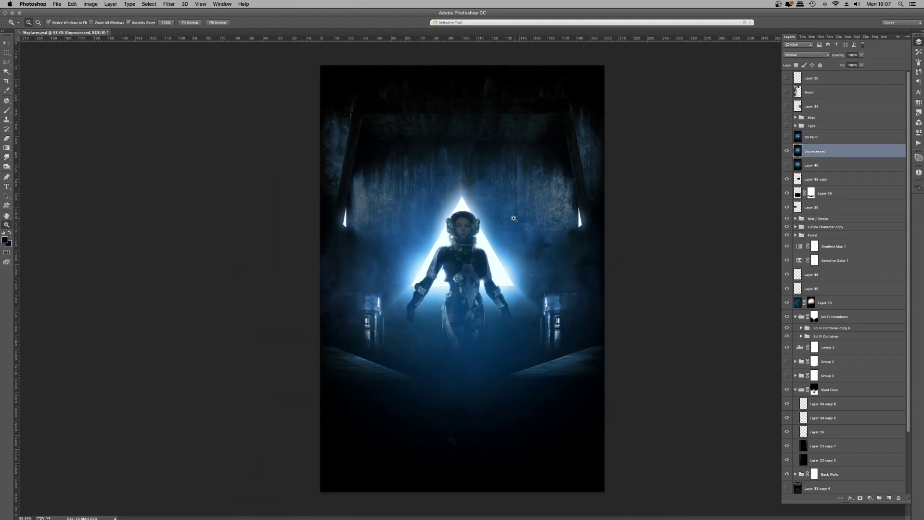
{"action": "left_click", "coordinate": [442, 297]}
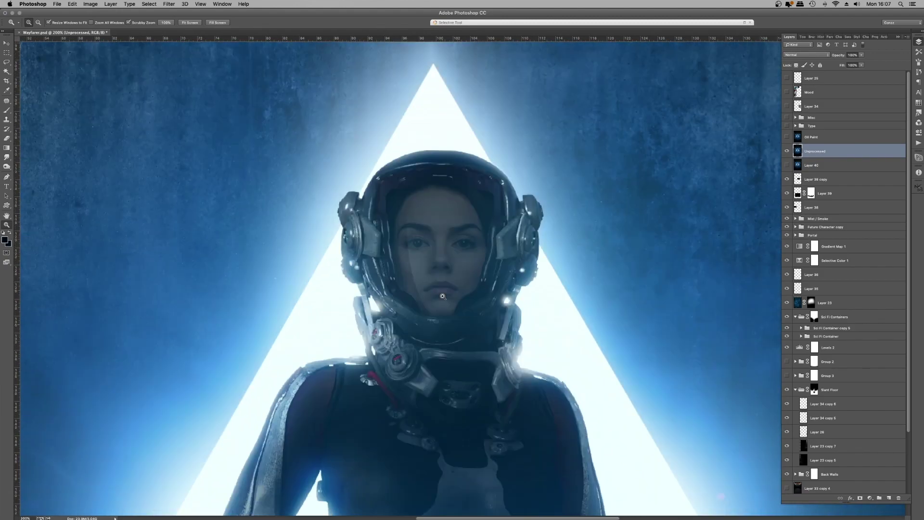
{"action": "left_click", "coordinate": [442, 278]}
{"action": "right_click", "coordinate": [442, 248]}
{"action": "left_click", "coordinate": [460, 251]}
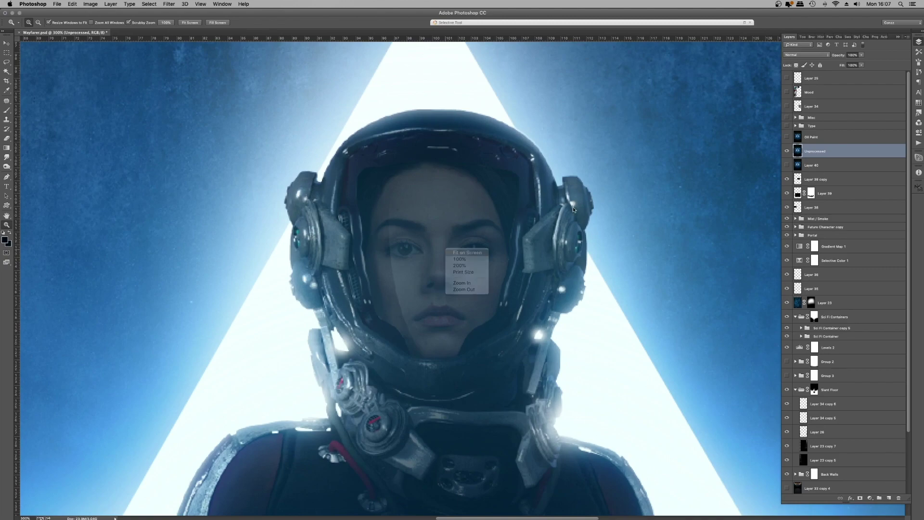
- Show the Type group's title text and zoom the poster from 33.3% to 66.7%
{"action": "left_click", "coordinate": [787, 126]}
{"action": "right_click", "coordinate": [520, 188]}
{"action": "left_click", "coordinate": [537, 229]}
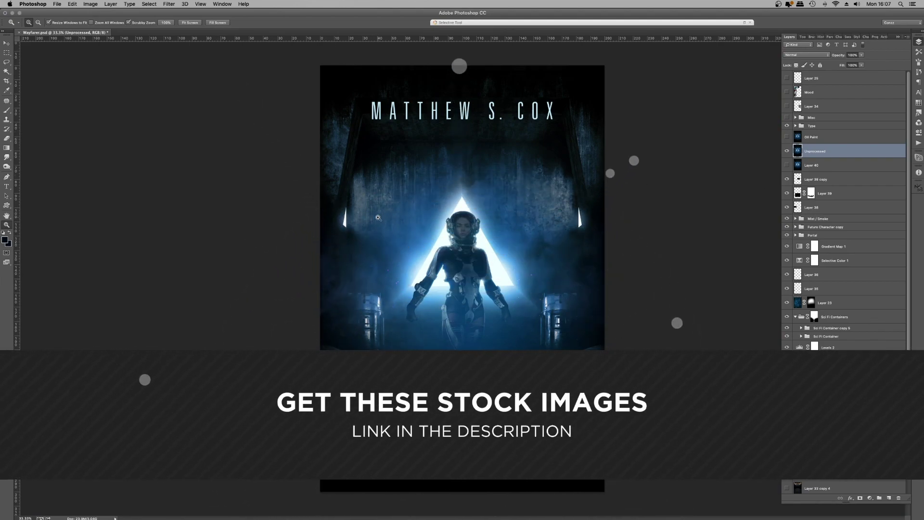
{"action": "key", "text": "super+equal"}
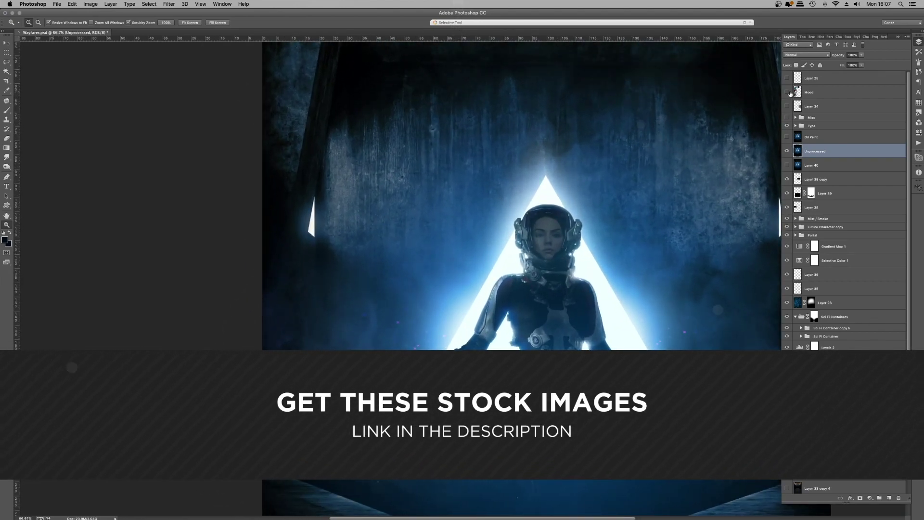
{"action": "scroll", "coordinate": [611, 314], "scroll_direction": "up", "scroll_amount": 5}
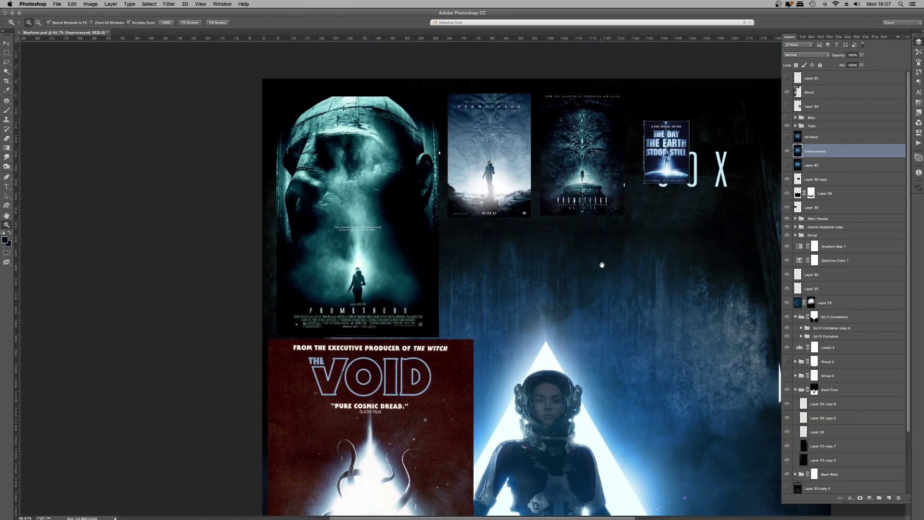
- Scroll across the reference sci-fi posters on the mood board, then hide the Mood layer
{"action": "left_click_drag", "start_coordinate": [599, 264], "coordinate": [419, 269]}
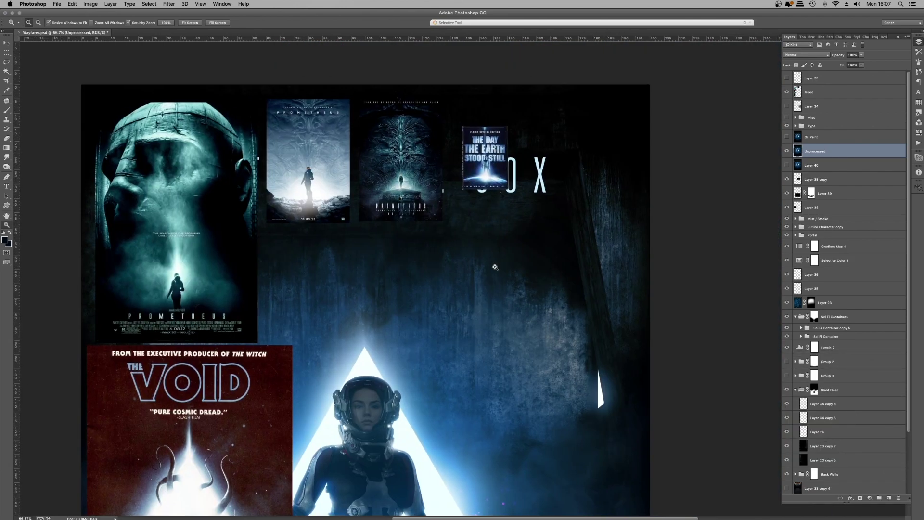
{"action": "scroll", "coordinate": [495, 255], "scroll_direction": "down", "scroll_amount": 2}
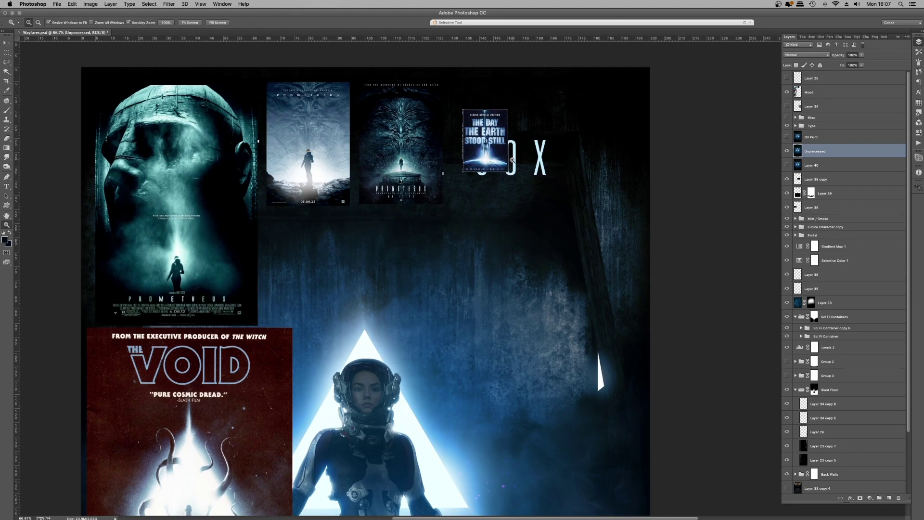
{"action": "scroll", "coordinate": [388, 240], "scroll_direction": "down", "scroll_amount": 5}
{"action": "scroll", "coordinate": [388, 240], "scroll_direction": "down", "scroll_amount": 2}
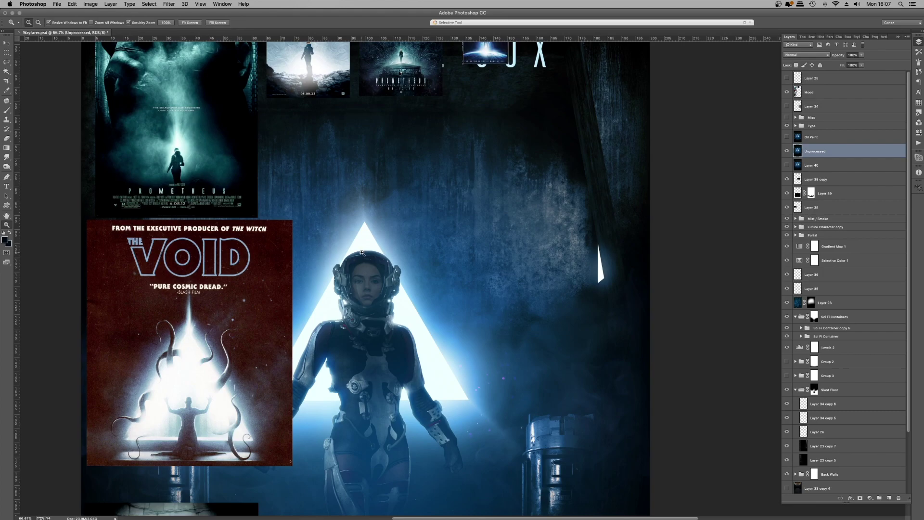
{"action": "scroll", "coordinate": [362, 252], "scroll_direction": "up", "scroll_amount": 7}
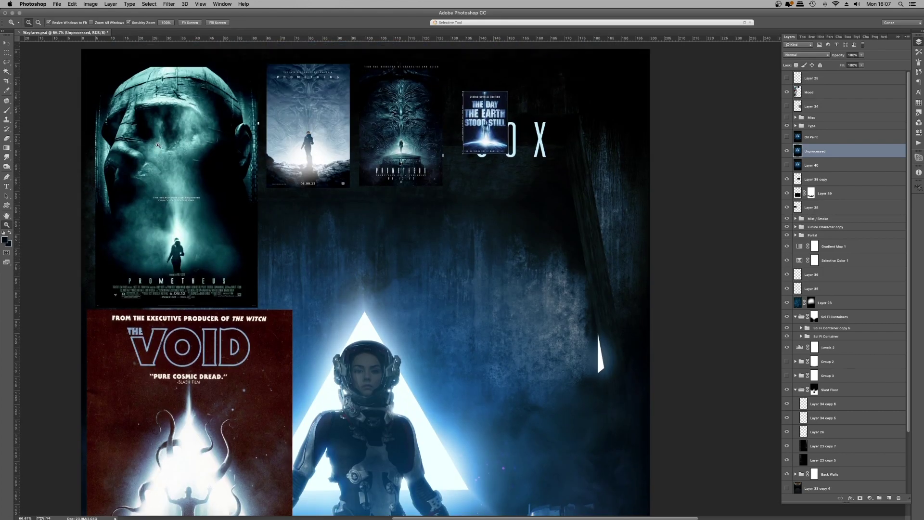
{"action": "scroll", "coordinate": [282, 412], "scroll_direction": "down", "scroll_amount": 7}
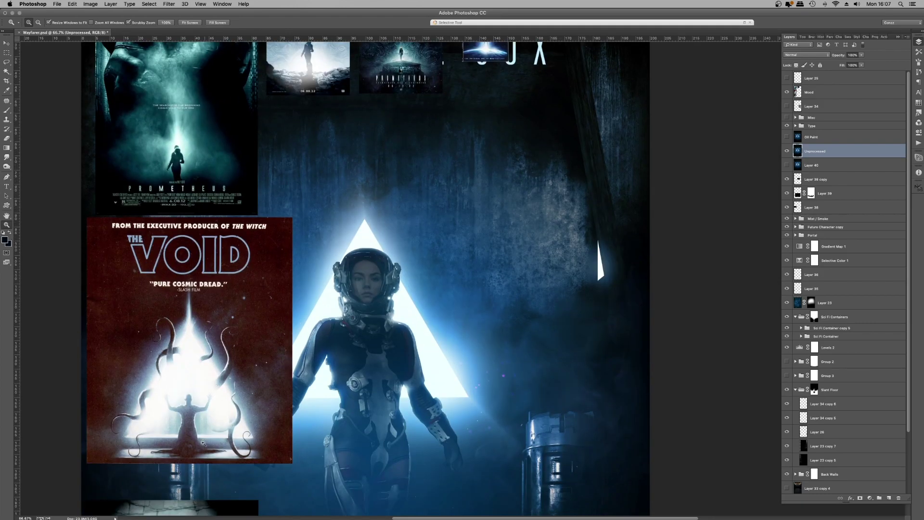
{"action": "scroll", "coordinate": [204, 445], "scroll_direction": "up", "scroll_amount": 8}
{"action": "left_click", "coordinate": [787, 92]}
- Zoom out to the whole poster and hide the Type group's title text
{"action": "key", "text": "super+minus"}
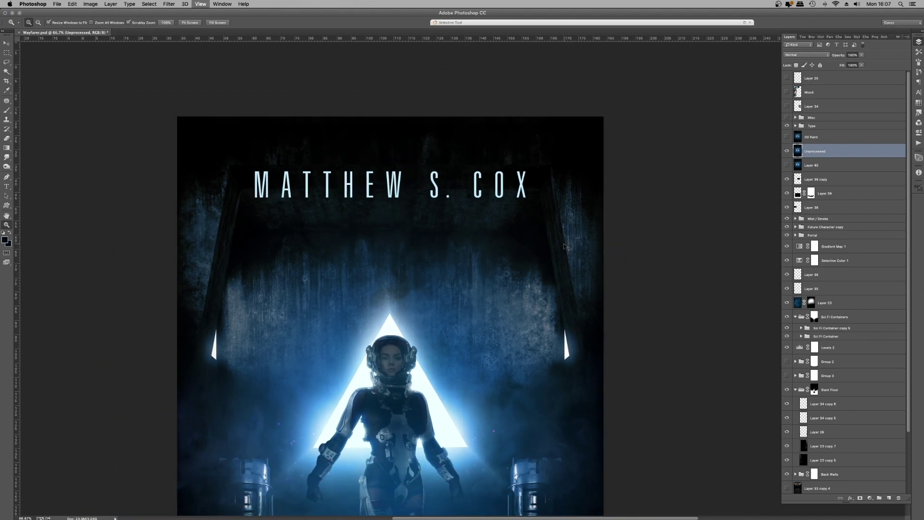
{"action": "key", "text": "super+minus"}
{"action": "key", "text": "super+plus"}
{"action": "scroll", "coordinate": [559, 248], "scroll_direction": "down", "scroll_amount": 3}
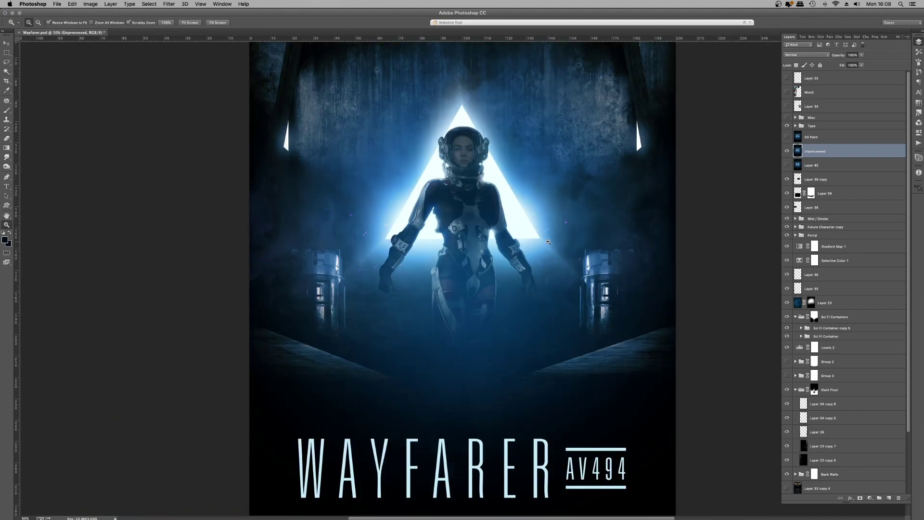
{"action": "key", "text": "super+minus"}
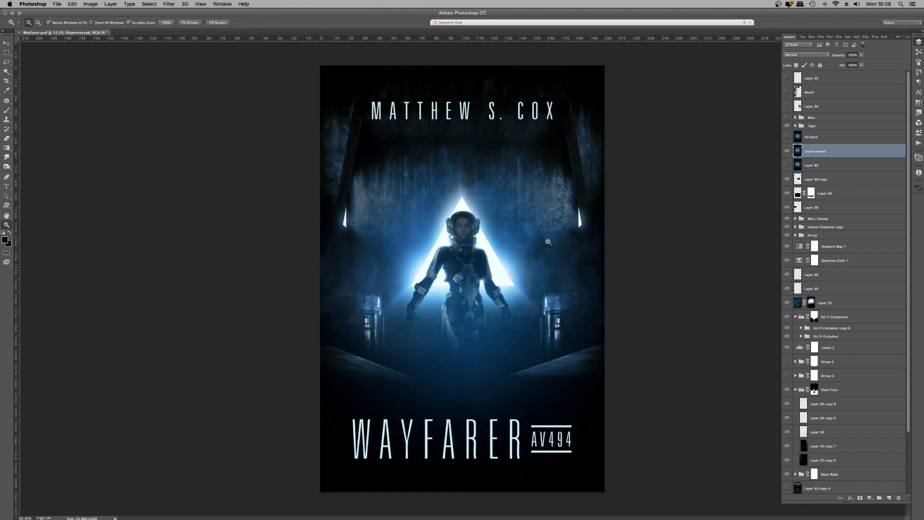
{"action": "left_click", "coordinate": [786, 126]}
- Zoom into the helmet up to 300%, compare Unprocessed on and off, and open the Filter menu
{"action": "left_click", "coordinate": [470, 220]}
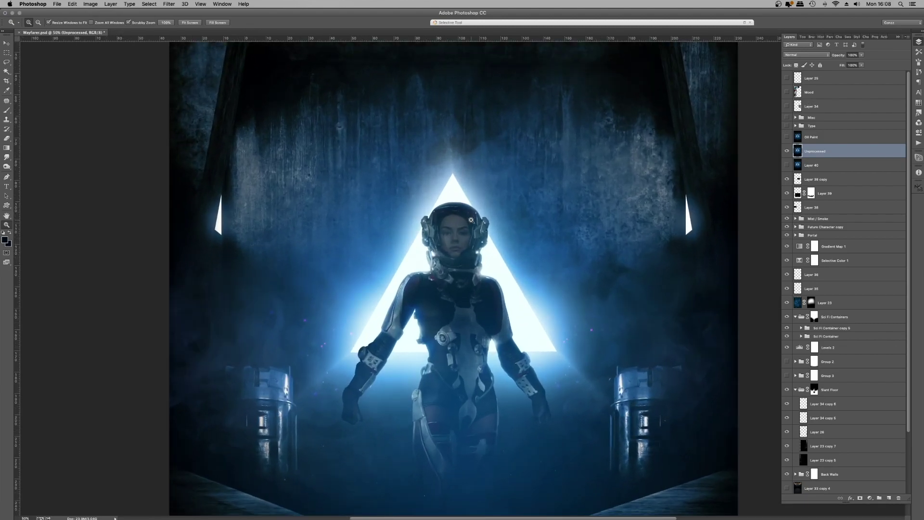
{"action": "left_click", "coordinate": [471, 219]}
{"action": "left_click", "coordinate": [787, 151]}
{"action": "left_click", "coordinate": [787, 151]}
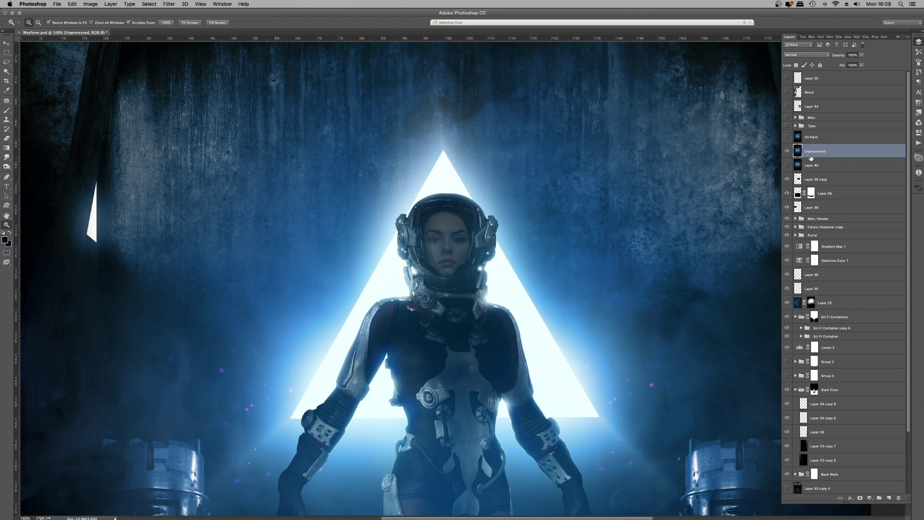
{"action": "left_click", "coordinate": [440, 230]}
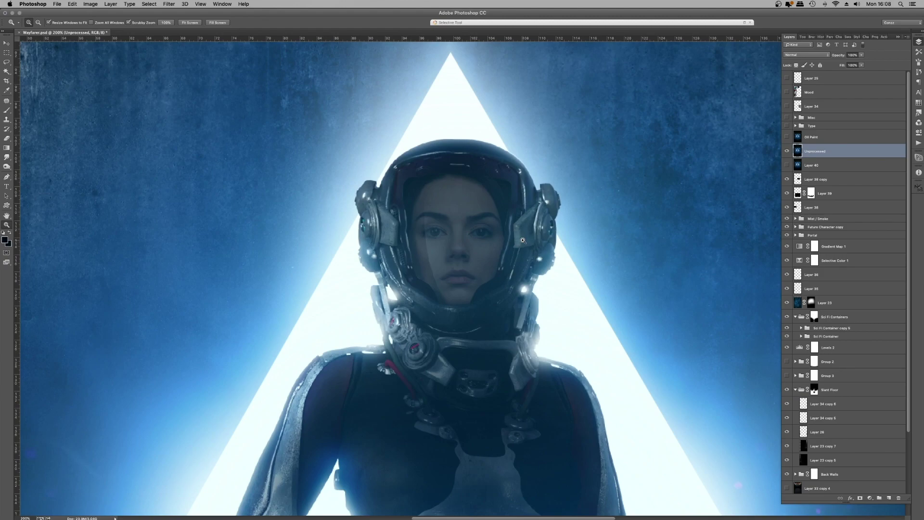
{"action": "left_click", "coordinate": [471, 218]}
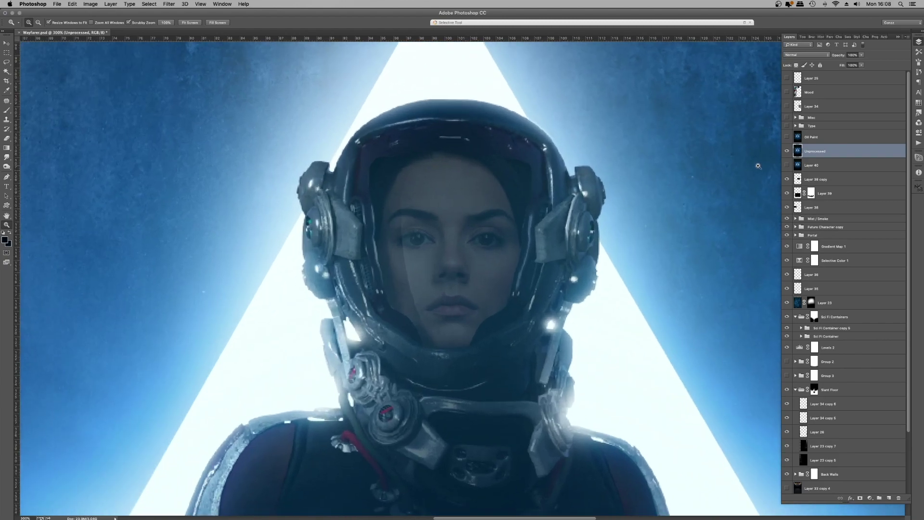
{"action": "left_click", "coordinate": [169, 5]}
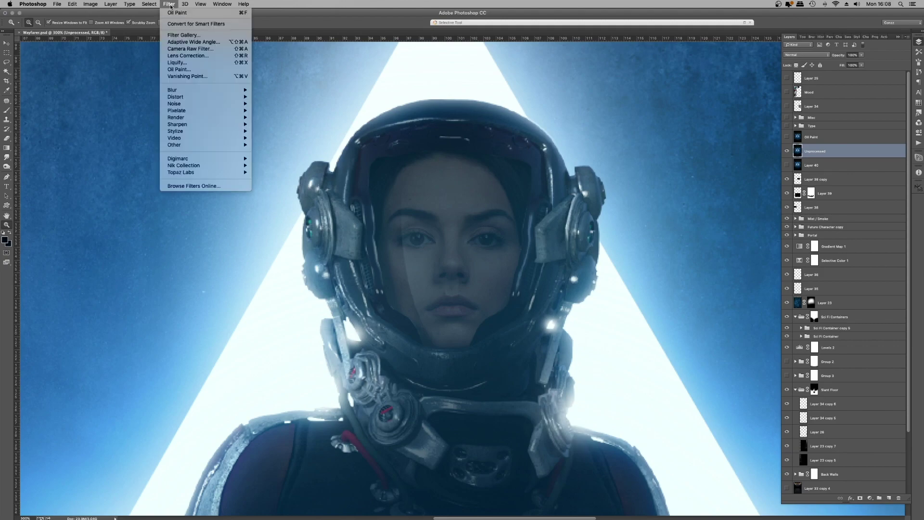
- Launch Camera Raw and zoom the preview between fit, 100%, 200% and 400% around the face
{"action": "key", "text": "Escape"}
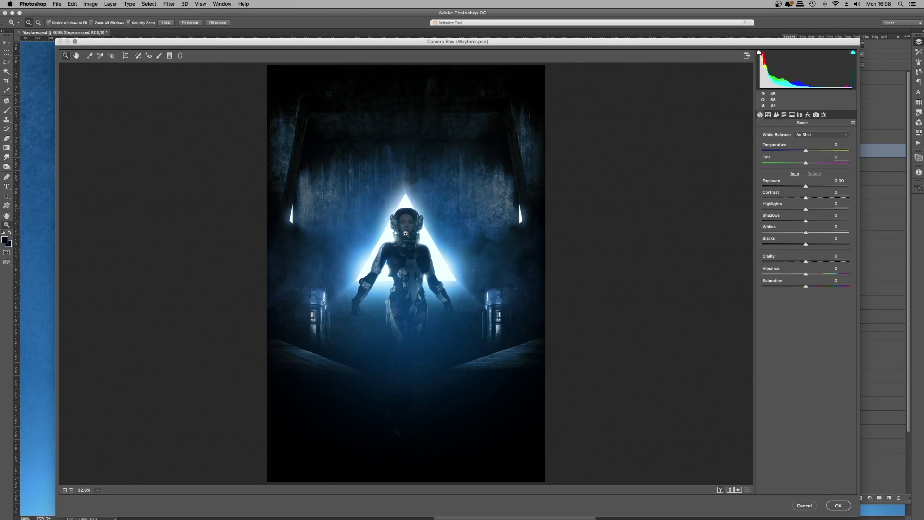
{"action": "left_click", "coordinate": [405, 233]}
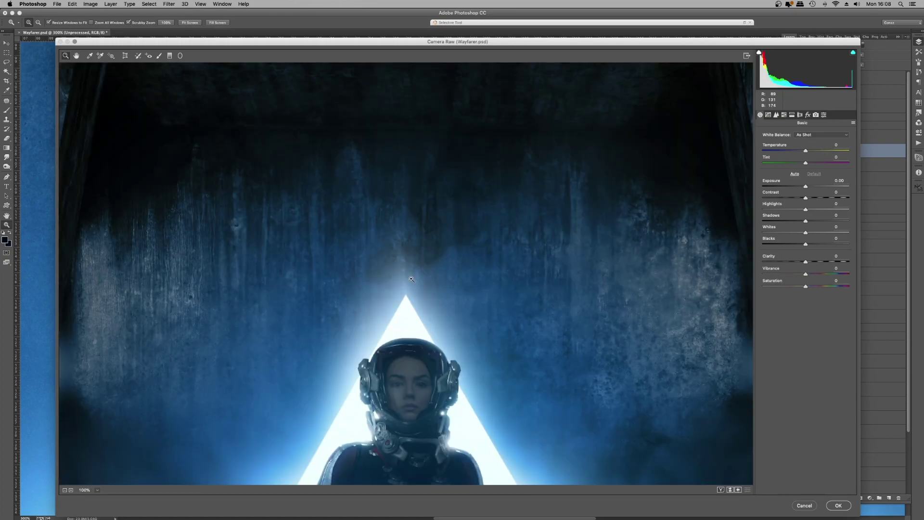
{"action": "left_click_drag", "start_coordinate": [446, 315], "coordinate": [465, 120]}
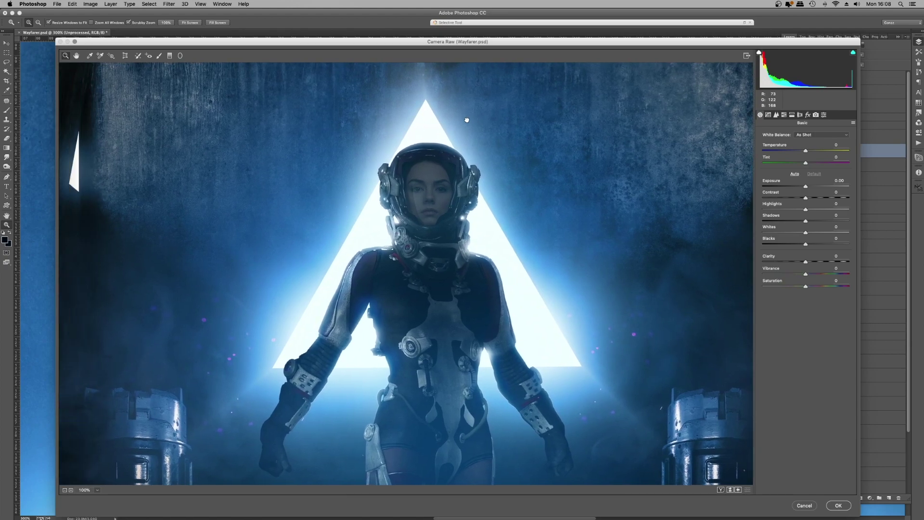
{"action": "left_click", "coordinate": [444, 168]}
{"action": "key", "text": "super+0"}
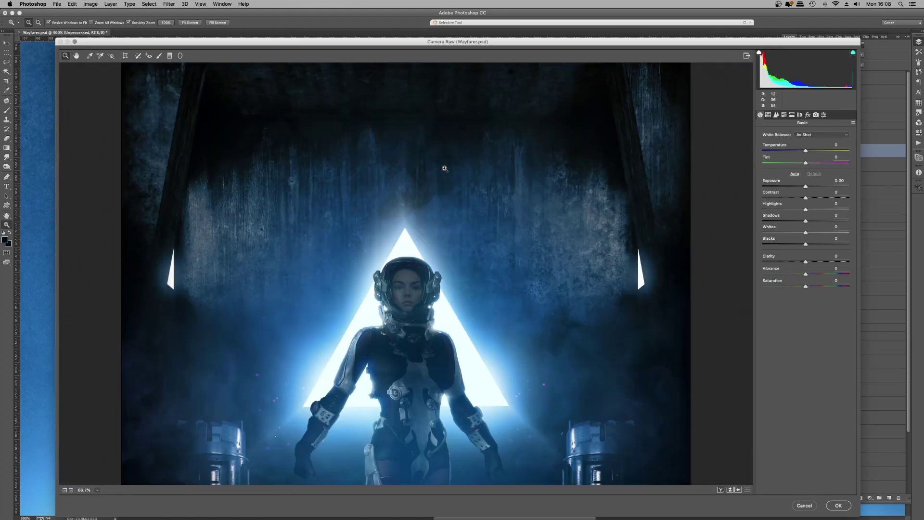
{"action": "key", "text": "super+equal"}
{"action": "key", "text": "super+equal"}
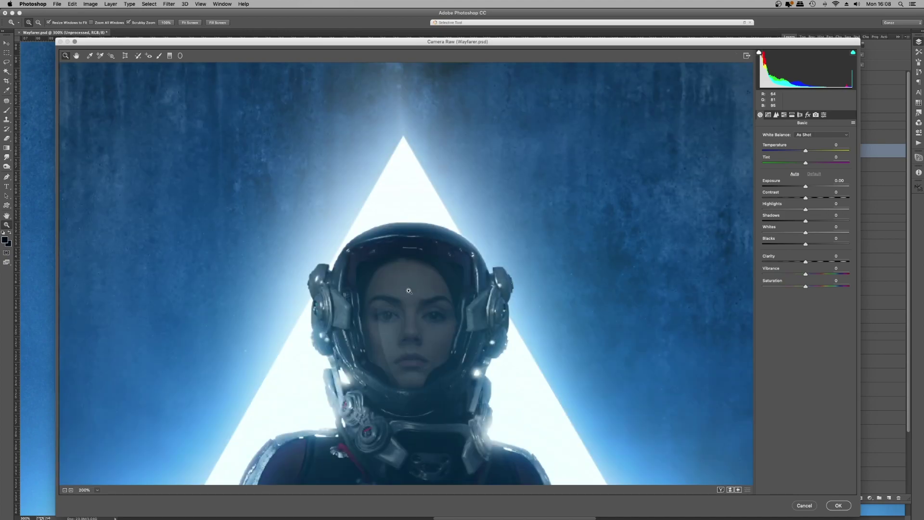
{"action": "left_click", "coordinate": [409, 291]}
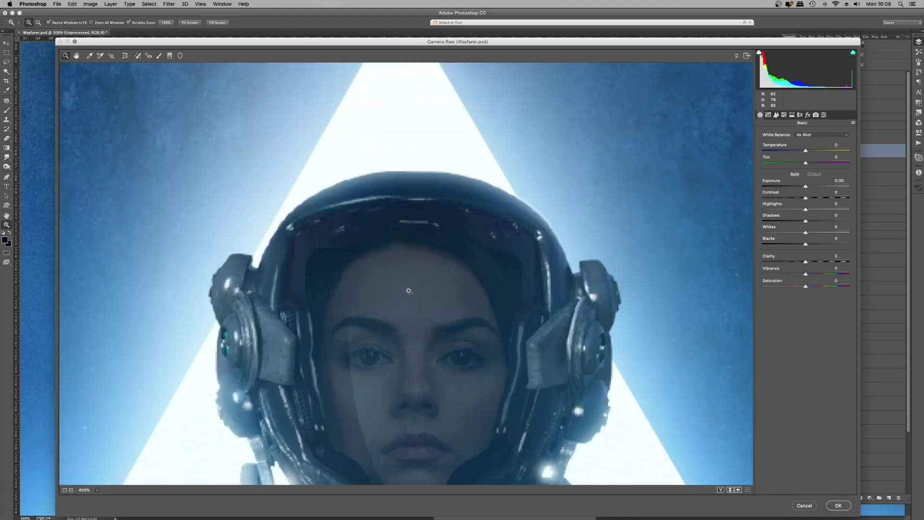
{"action": "key", "text": "super+0"}
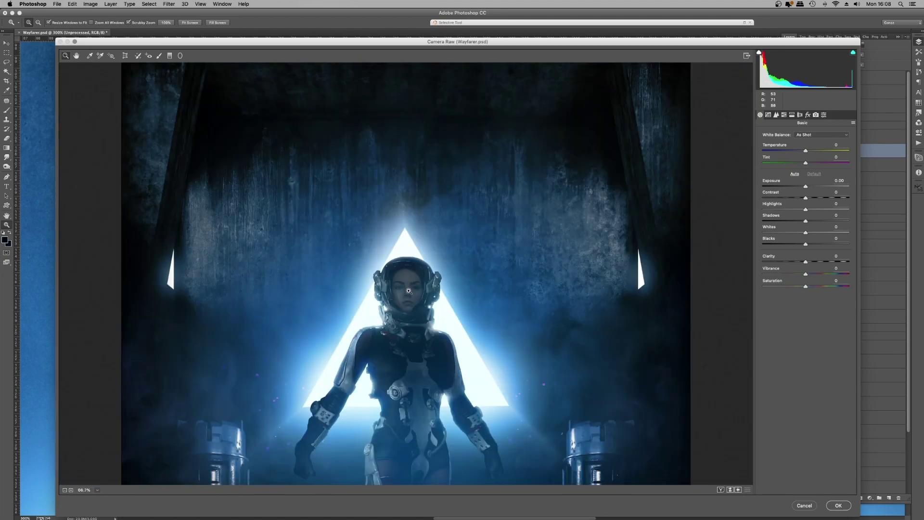
{"action": "key", "text": "super+equal"}
{"action": "key", "text": "super+equal"}
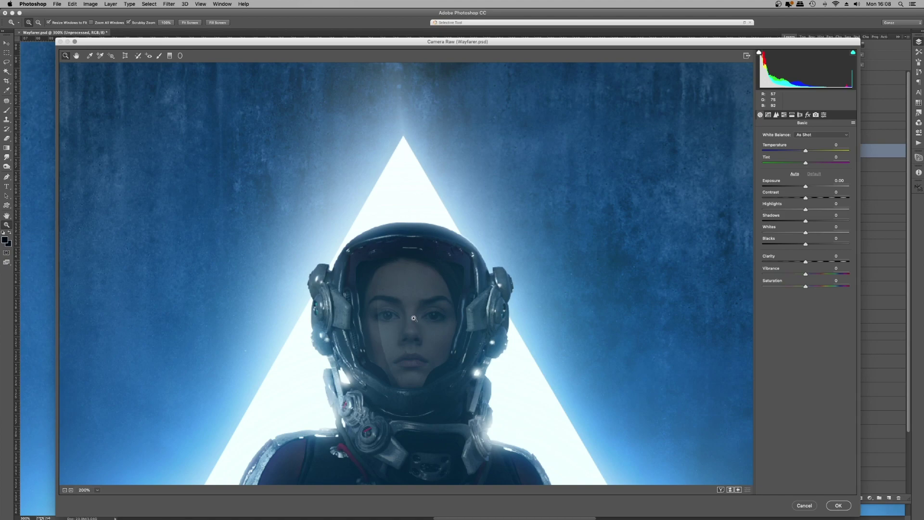
{"action": "left_click_drag", "start_coordinate": [409, 352], "coordinate": [404, 298]}
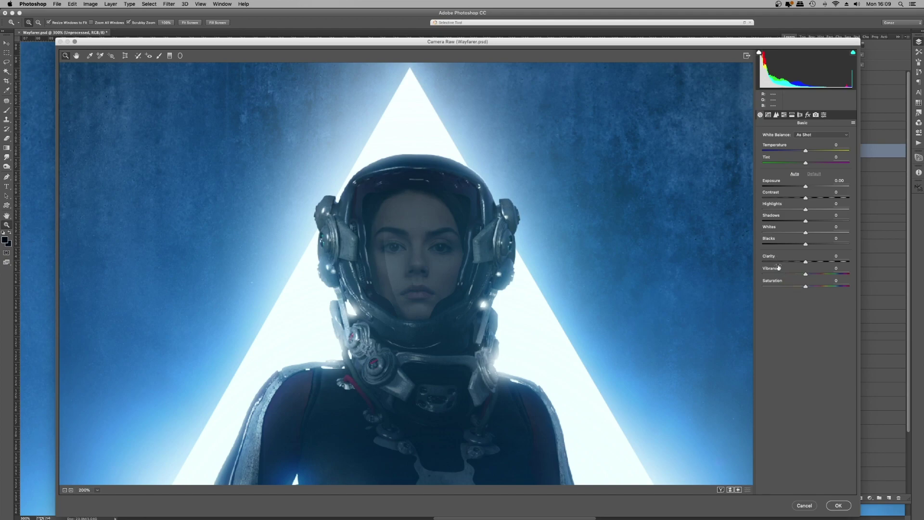
{"action": "left_click", "coordinate": [621, 254], "text": "alt"}
{"action": "left_click", "coordinate": [621, 254], "text": "alt"}
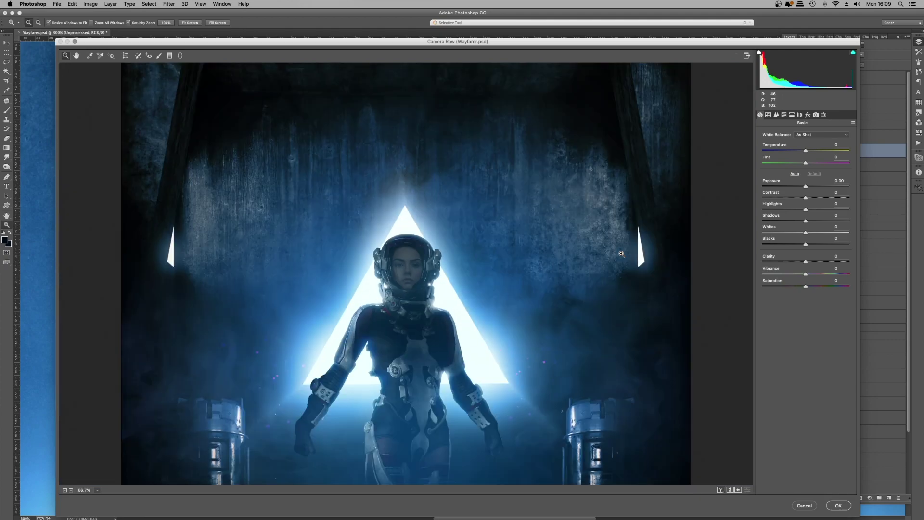
{"action": "left_click", "coordinate": [621, 253]}
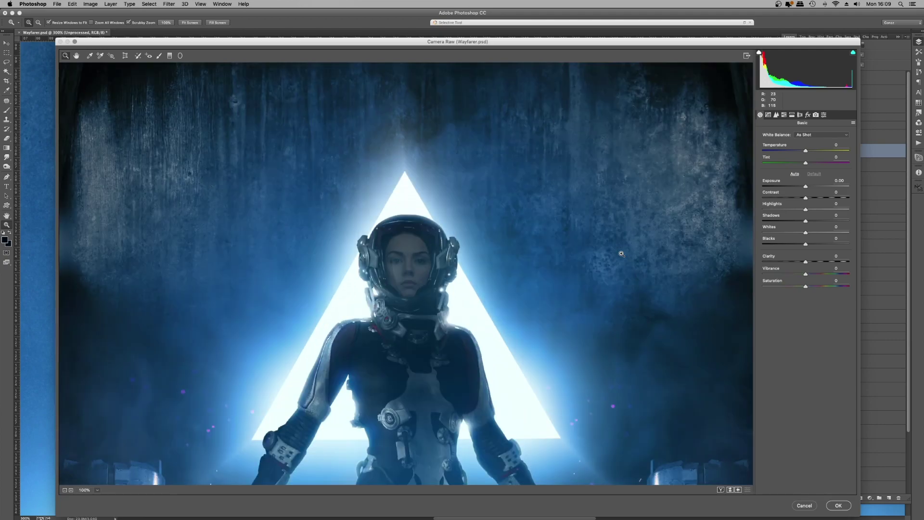
{"action": "key", "text": "super+equal"}
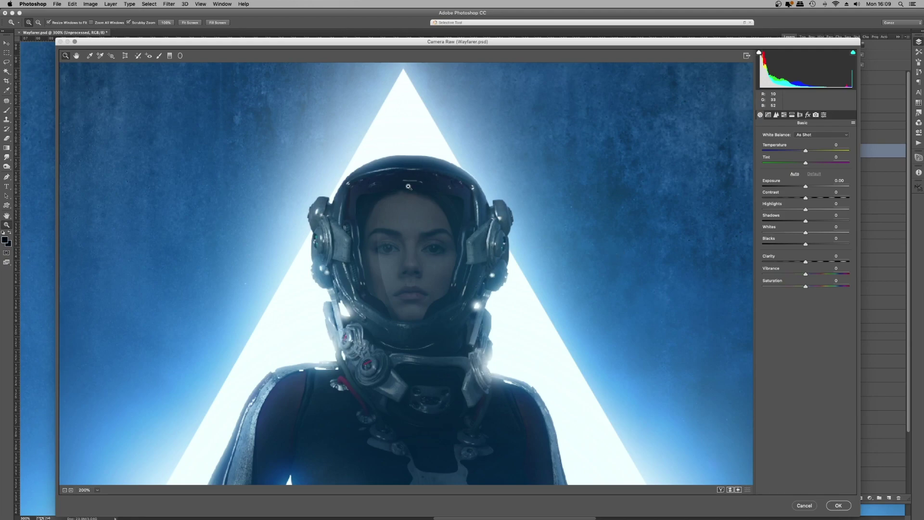
{"action": "key", "text": "super+0"}
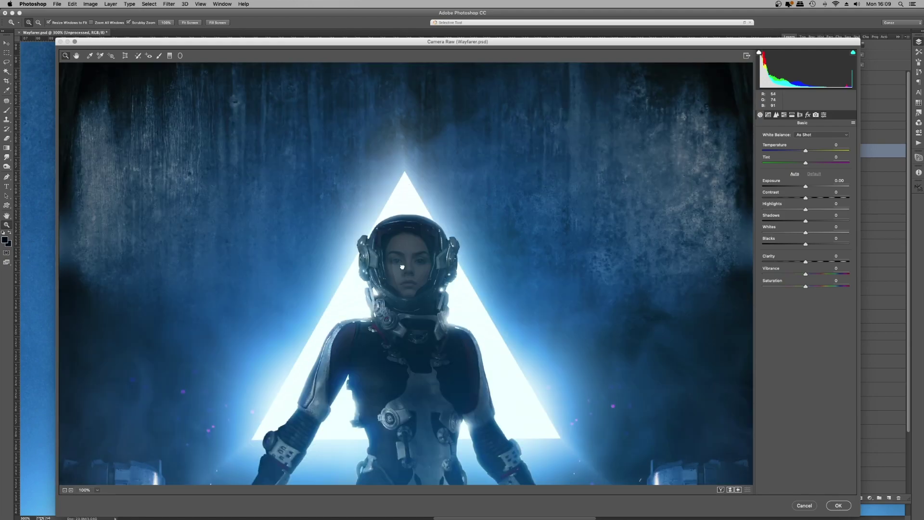
{"action": "left_click_drag", "start_coordinate": [403, 267], "coordinate": [483, 170]}
- Set Exposure +0.30, Contrast +7, Highlights +8, Shadows +2, Whites +13 and Blacks +2
{"action": "left_click_drag", "start_coordinate": [805, 186], "coordinate": [809, 210]}
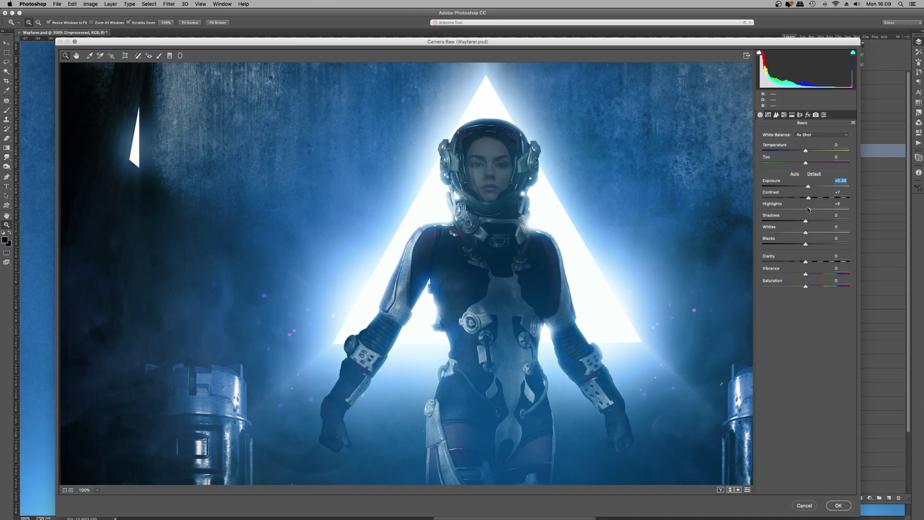
{"action": "mouse_move", "coordinate": [805, 219]}
{"action": "left_mouse_down"}
{"action": "mouse_move", "coordinate": [787, 215]}
{"action": "mouse_move", "coordinate": [806, 214]}
{"action": "mouse_move", "coordinate": [794, 233]}
{"action": "mouse_move", "coordinate": [836, 227]}
{"action": "mouse_move", "coordinate": [812, 227]}
{"action": "left_mouse_up"}
{"action": "left_click_drag", "start_coordinate": [806, 244], "coordinate": [807, 243]}
{"action": "key", "text": "super+plus"}
{"action": "key", "text": "super+plus"}
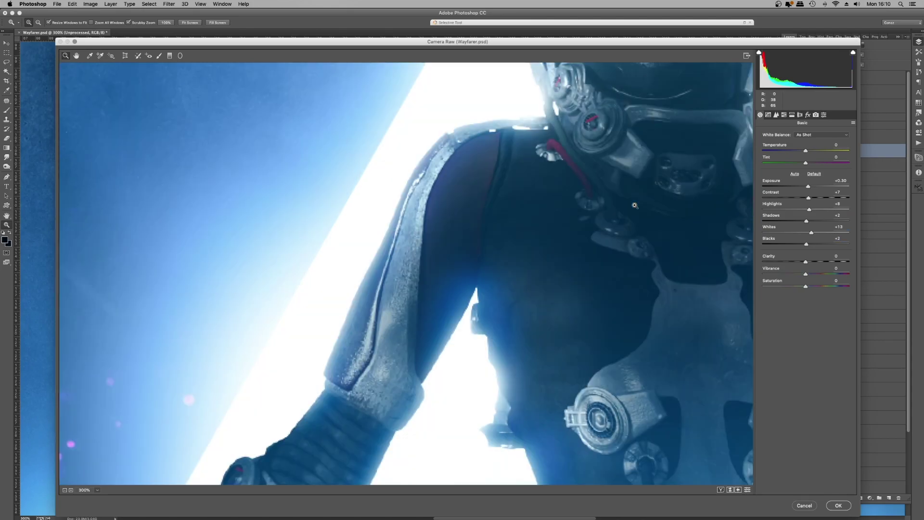
{"action": "left_click_drag", "start_coordinate": [596, 156], "coordinate": [437, 356]}
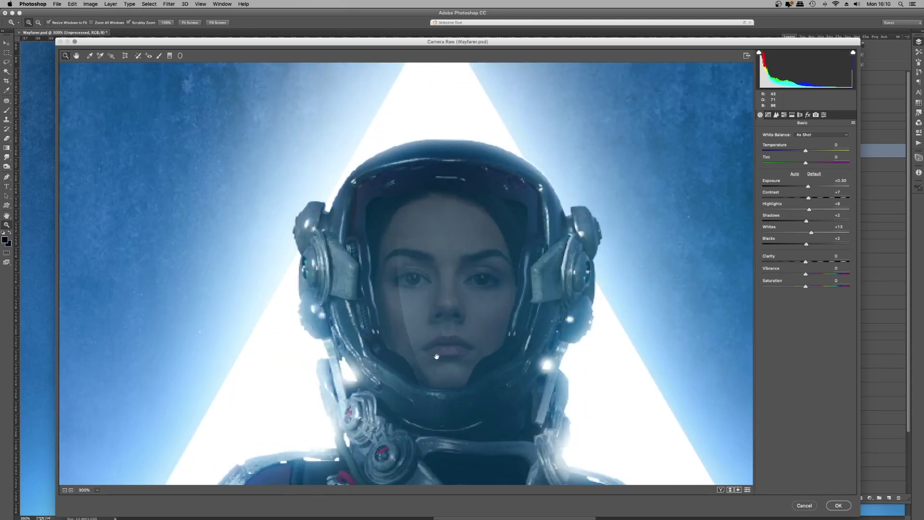
- Toggle the before/after preview with P to compare the Basic grade at 100%
{"action": "key", "text": "p"}
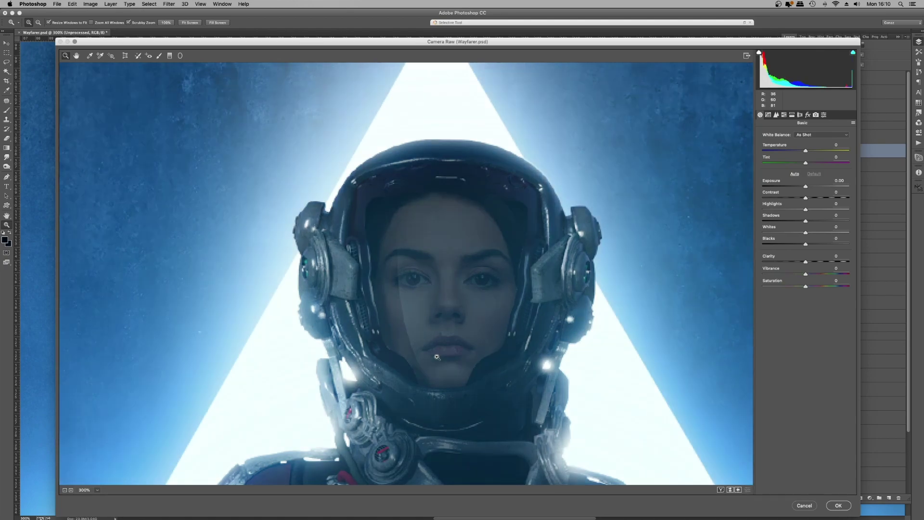
{"action": "key", "text": "p"}
{"action": "key", "text": "p"}
{"action": "key", "text": "p"}
{"action": "key", "text": "super+alt+0"}
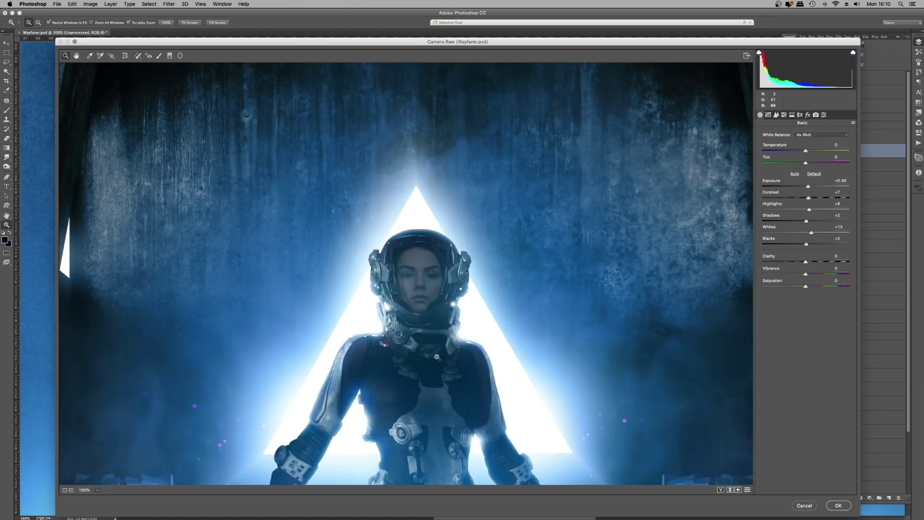
{"action": "key", "text": "p"}
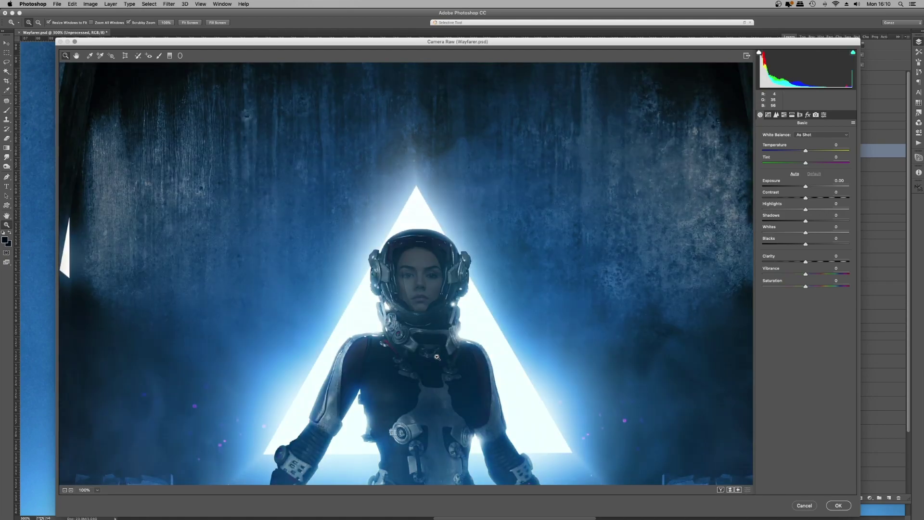
{"action": "left_click_drag", "start_coordinate": [437, 357], "coordinate": [493, 231]}
{"action": "key", "text": "p"}
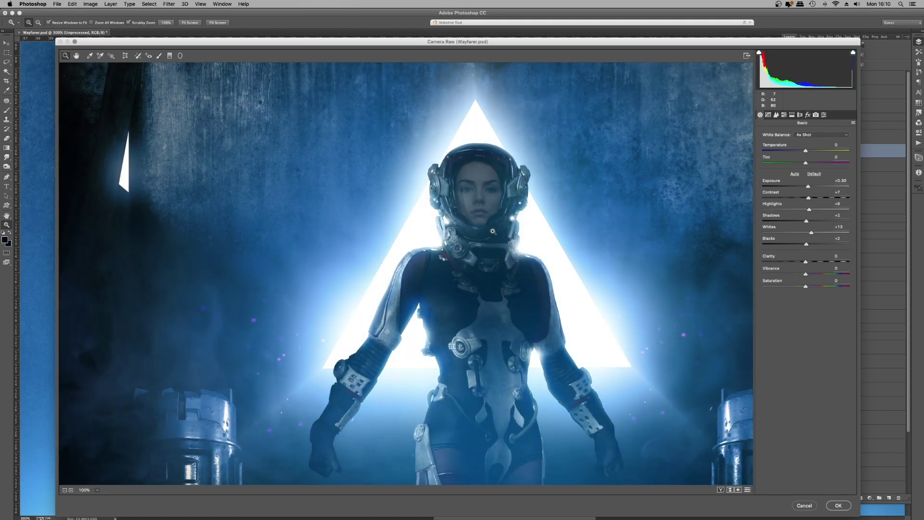
{"action": "key", "text": "p"}
{"action": "key", "text": "p"}
{"action": "key", "text": "p"}
{"action": "key", "text": "p"}
{"action": "key", "text": "p"}
{"action": "key", "text": "p"}
- Inspect the graded face and helmet at 200%, panning across the figure
{"action": "left_click", "coordinate": [493, 231]}
{"action": "left_click_drag", "start_coordinate": [572, 149], "coordinate": [438, 323]}
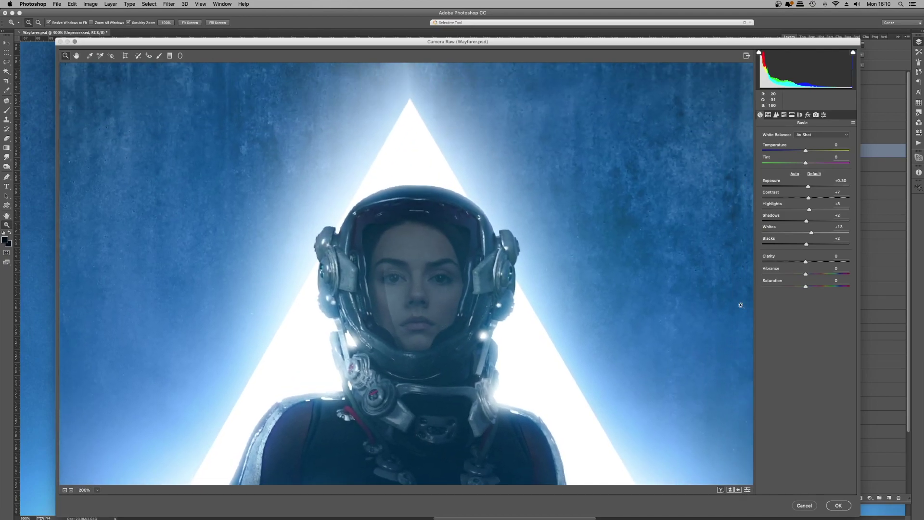
{"action": "left_click", "coordinate": [678, 287], "text": "alt"}
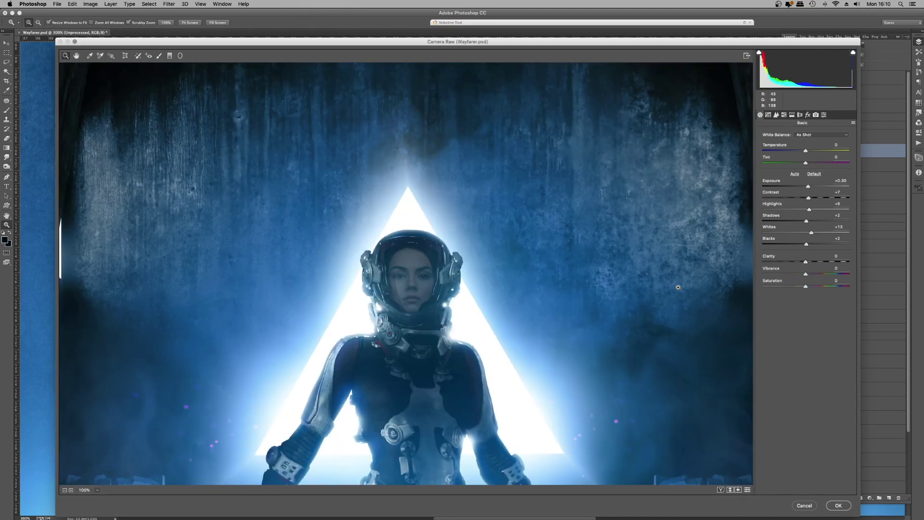
{"action": "left_click", "coordinate": [678, 288], "text": "alt"}
{"action": "scroll", "coordinate": [563, 270], "scroll_direction": "down", "scroll_amount": 2}
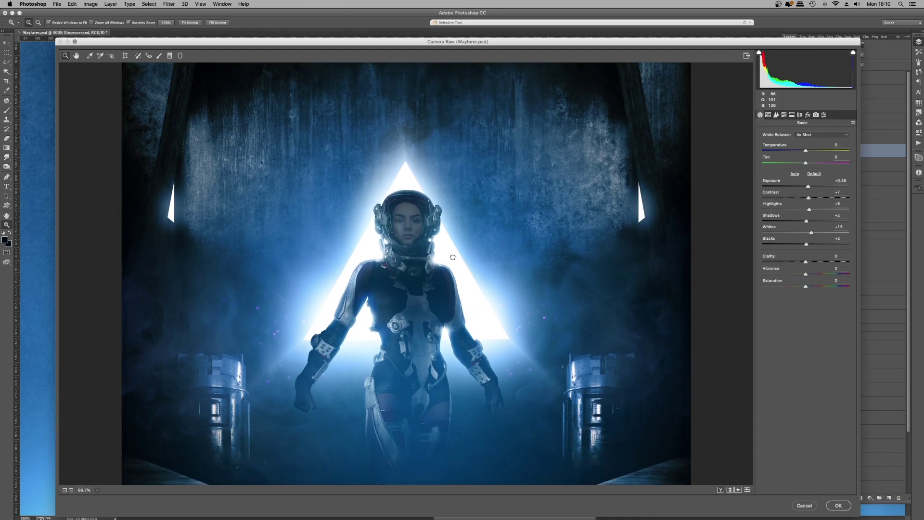
{"action": "left_click", "coordinate": [453, 257]}
{"action": "left_click", "coordinate": [453, 257]}
{"action": "left_click_drag", "start_coordinate": [426, 142], "coordinate": [554, 225]}
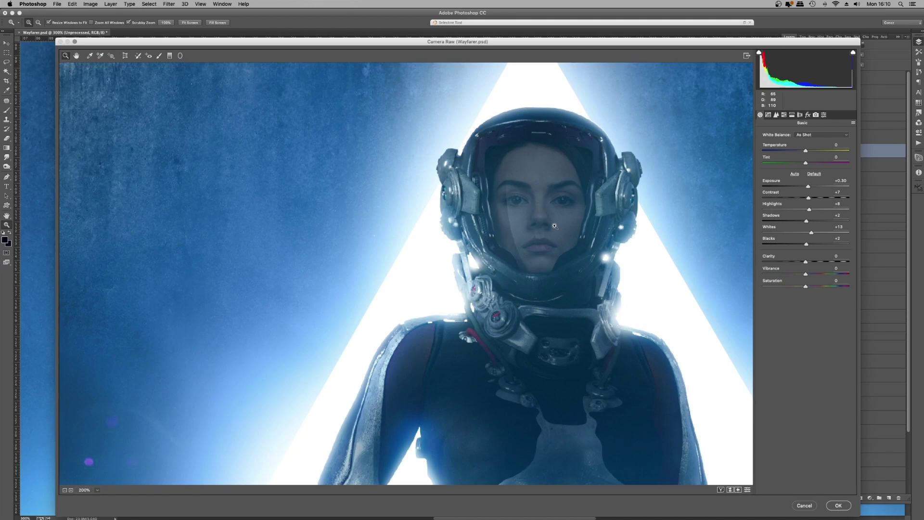
{"action": "left_click_drag", "start_coordinate": [554, 227], "coordinate": [516, 239]}
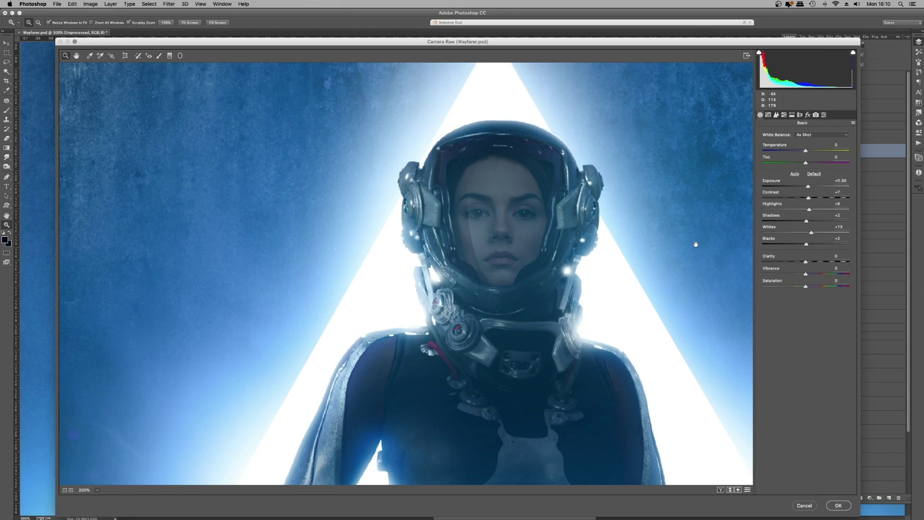
{"action": "left_click_drag", "start_coordinate": [695, 243], "coordinate": [639, 262]}
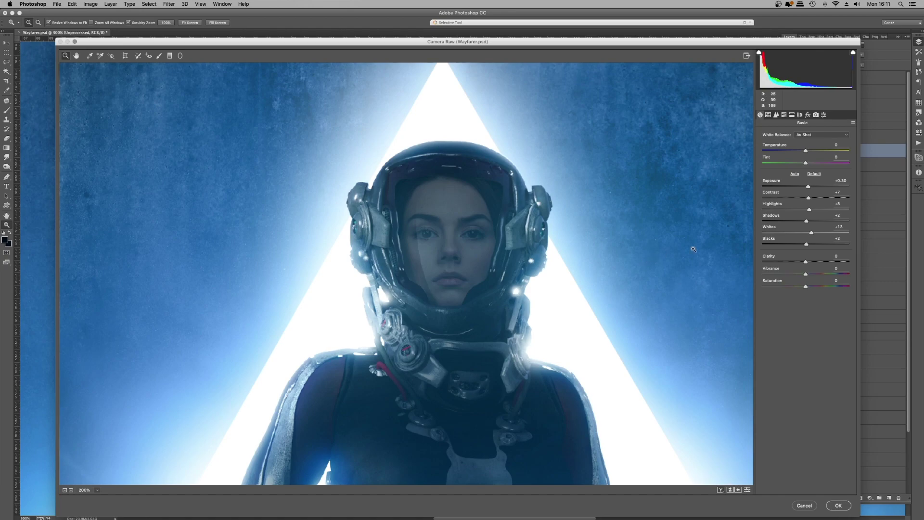
- Try a strong Clarity boost, then settle on Clarity +8
{"action": "left_click_drag", "start_coordinate": [805, 261], "coordinate": [867, 259]}
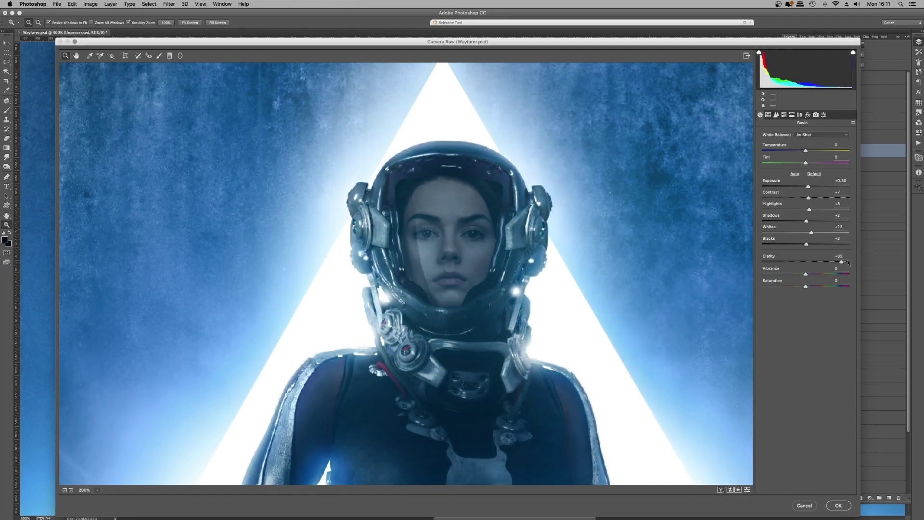
{"action": "left_click_drag", "start_coordinate": [854, 261], "coordinate": [806, 267]}
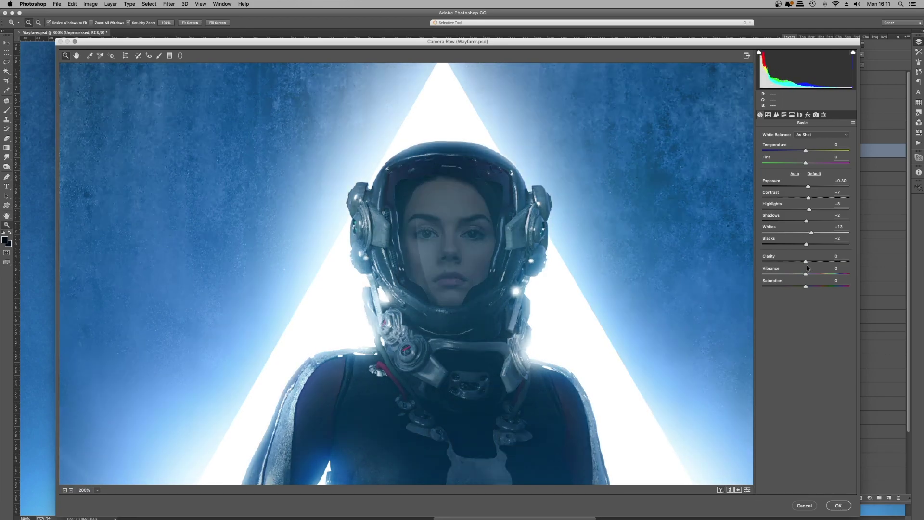
{"action": "left_click_drag", "start_coordinate": [557, 274], "coordinate": [567, 217]}
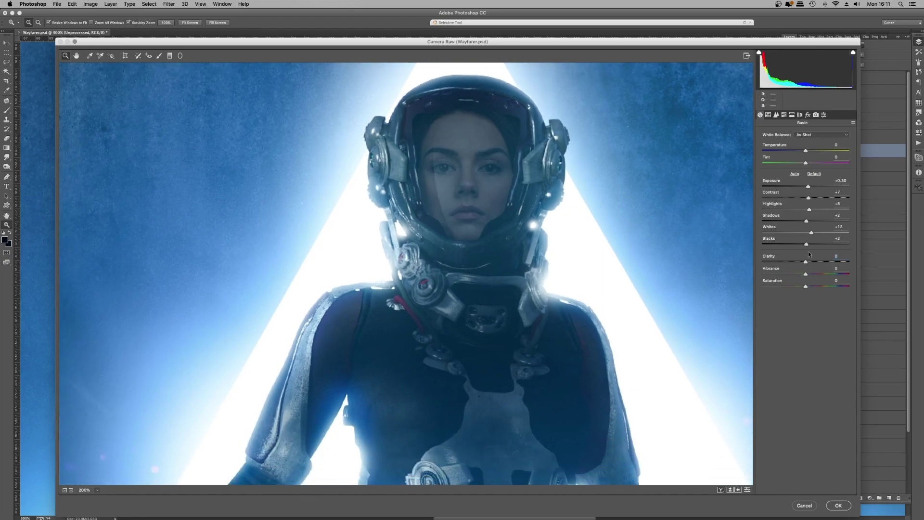
{"action": "mouse_move", "coordinate": [806, 262]}
{"action": "left_mouse_down"}
{"action": "mouse_move", "coordinate": [818, 264]}
{"action": "mouse_move", "coordinate": [808, 263]}
{"action": "left_mouse_up"}
- Compare against the unadjusted preview, then apply the Camera Raw grade with OK
{"action": "key", "text": "super+r"}
{"action": "key", "text": "super+z"}
{"action": "key", "text": "super+z"}
{"action": "key", "text": "super+z"}
{"action": "key", "text": "super+z"}
{"action": "key", "text": "super+z"}
{"action": "key", "text": "super+z"}
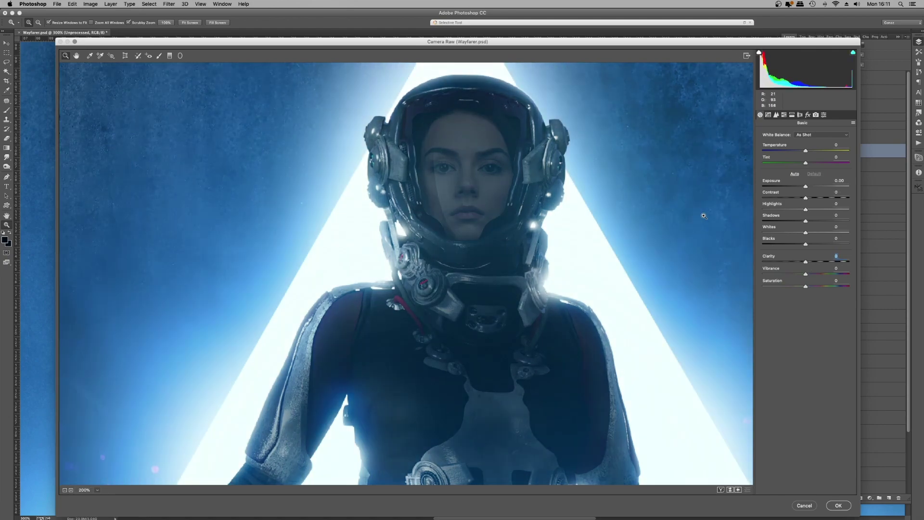
{"action": "key", "text": "super+0"}
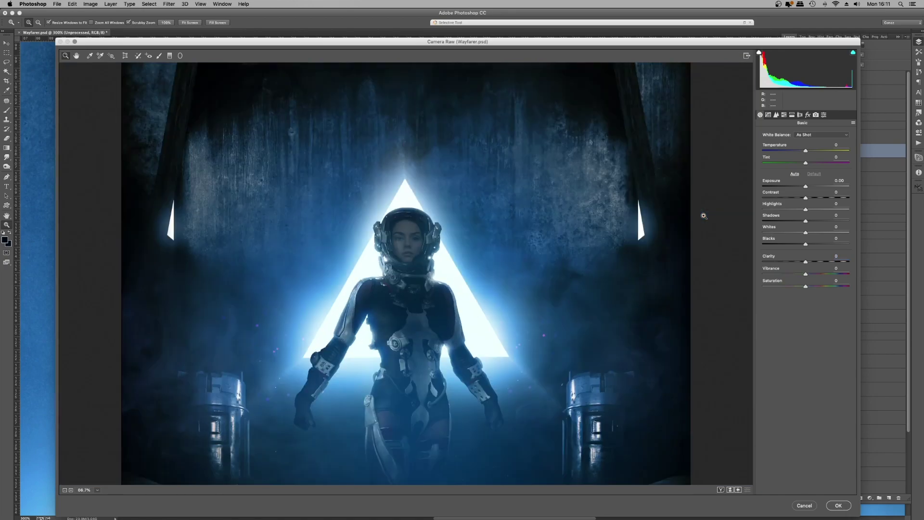
{"action": "key", "text": "super+z"}
{"action": "key", "text": "super+z"}
{"action": "key", "text": "super+z"}
{"action": "key", "text": "super+z"}
{"action": "key", "text": "super+z"}
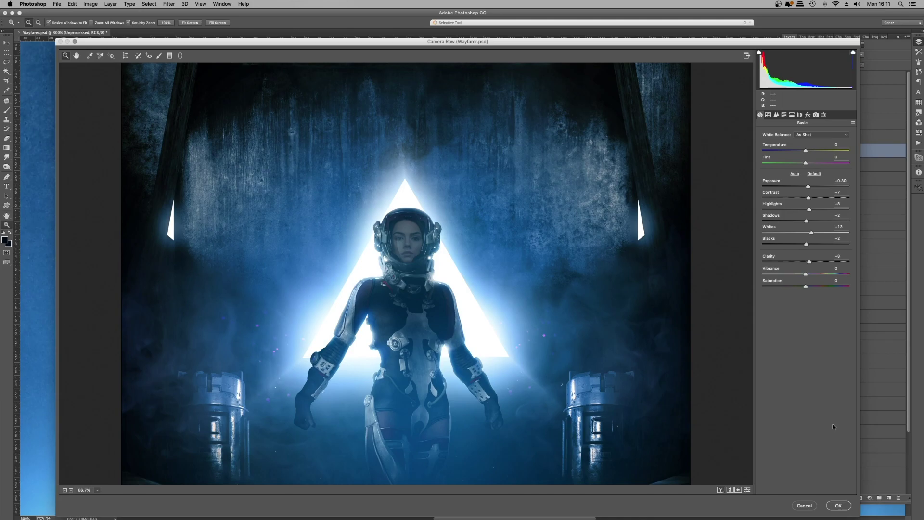
{"action": "left_click", "coordinate": [837, 505]}
- Fit the cover on screen and toggle the Unprocessed layer to compare versions
{"action": "right_click", "coordinate": [497, 232]}
{"action": "left_click", "coordinate": [500, 232]}
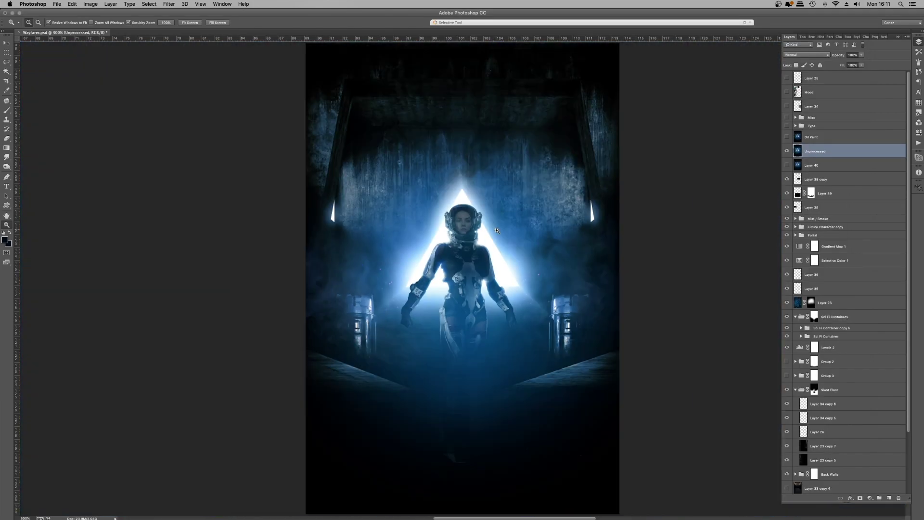
{"action": "right_click", "coordinate": [483, 199]}
{"action": "left_click", "coordinate": [499, 238]}
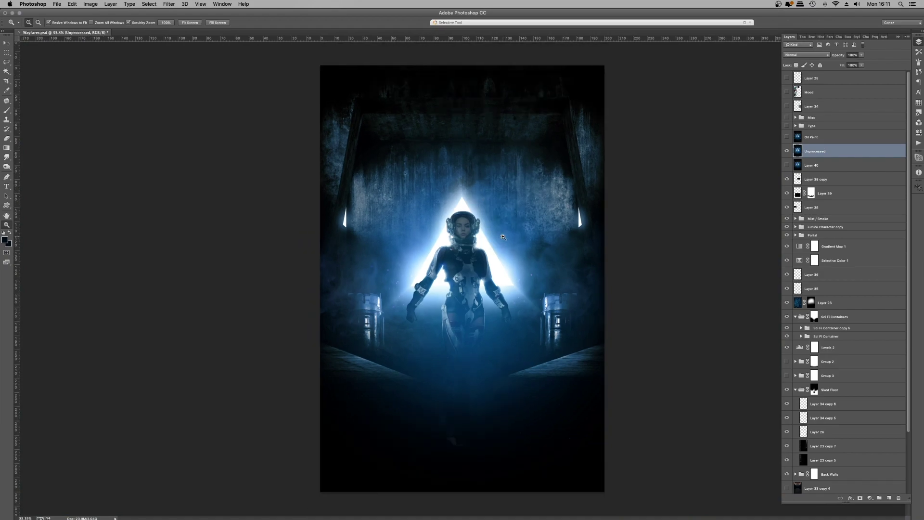
{"action": "left_click", "coordinate": [504, 239]}
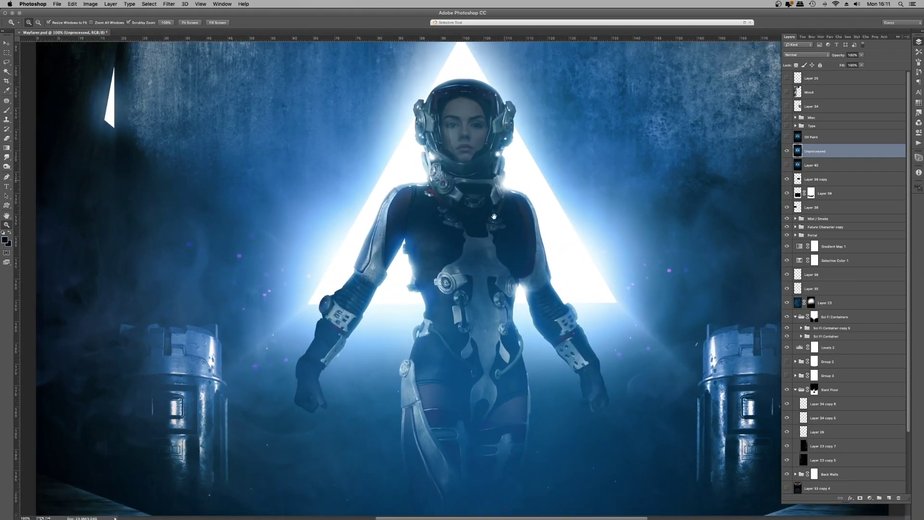
{"action": "scroll", "coordinate": [645, 192], "scroll_direction": "up", "scroll_amount": 4}
{"action": "left_click", "coordinate": [787, 151]}
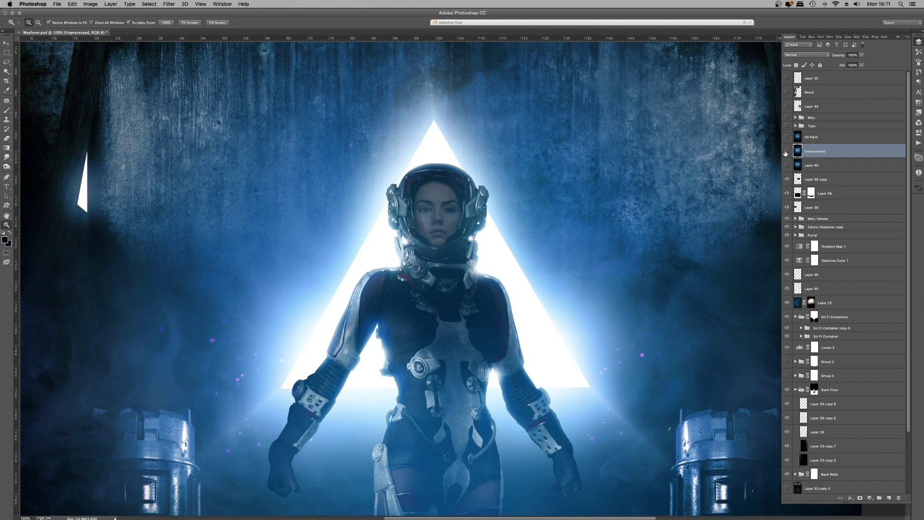
{"action": "left_click", "coordinate": [786, 151]}
{"action": "left_click", "coordinate": [786, 151]}
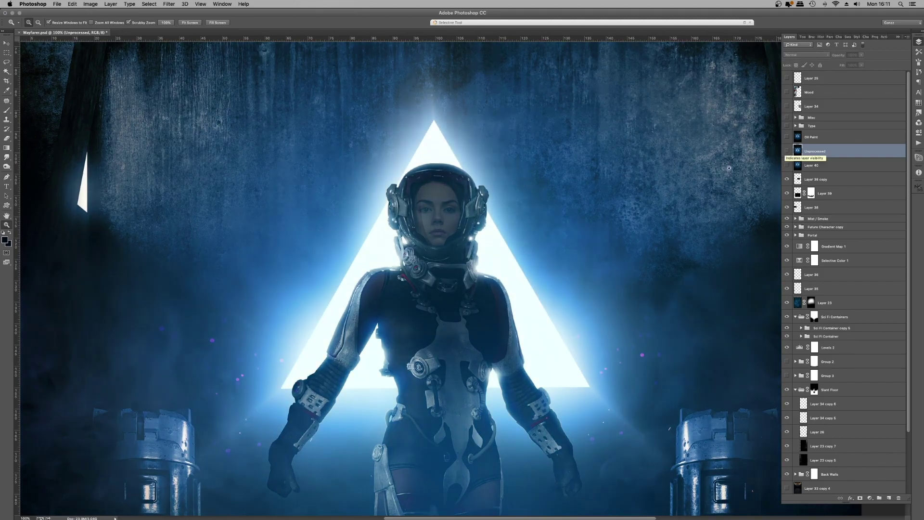
{"action": "key", "text": "super+minus"}
{"action": "key", "text": "super+minus"}
{"action": "key", "text": "super+plus"}
{"action": "key", "text": "super+plus"}
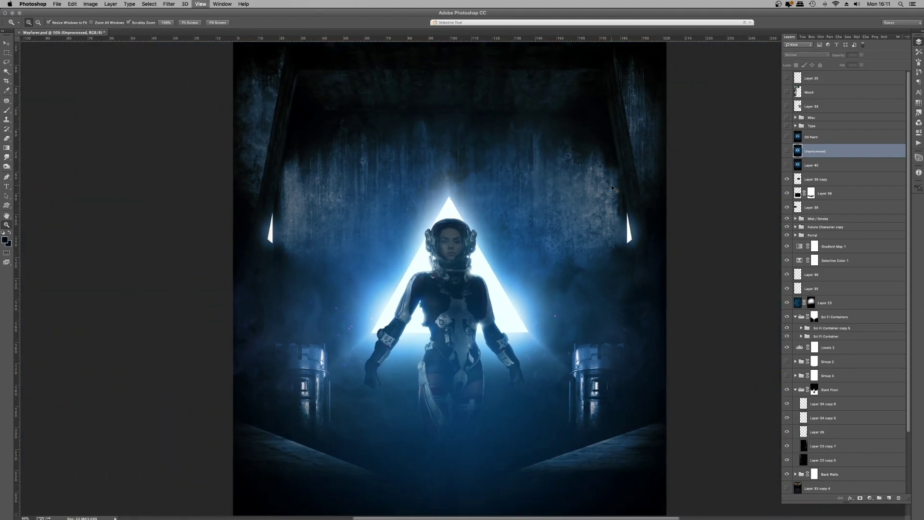
- Keep comparing the Unprocessed layer while zooming between 50% and 100% on the helmet
{"action": "left_click", "coordinate": [787, 151]}
{"action": "key", "text": "super+minus"}
{"action": "key", "text": "super+minus"}
{"action": "key", "text": "super+minus"}
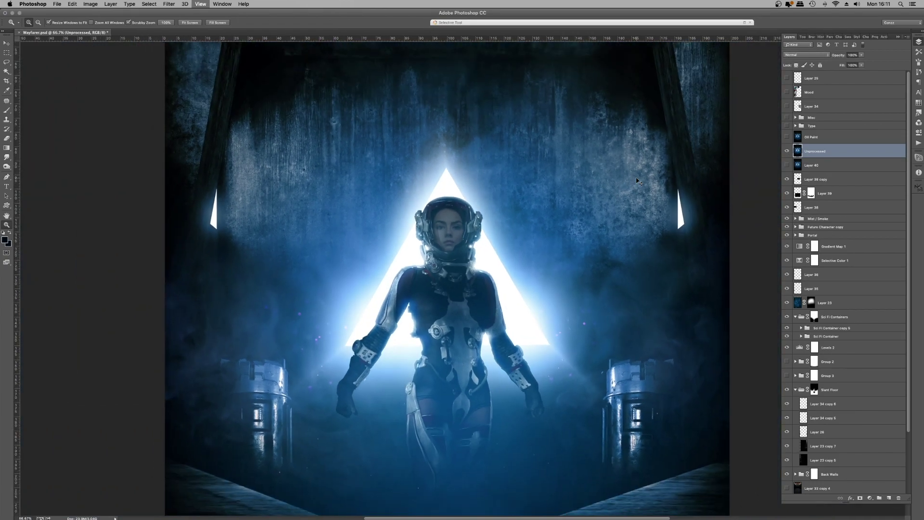
{"action": "key", "text": "super+plus"}
{"action": "key", "text": "super+plus"}
{"action": "key", "text": "super+minus"}
{"action": "key", "text": "super+minus"}
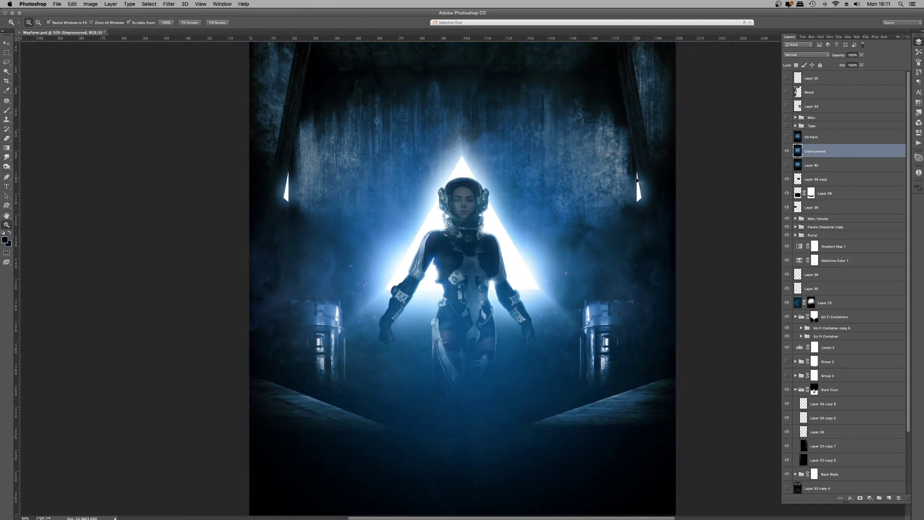
{"action": "key", "text": "super+plus"}
{"action": "left_click", "coordinate": [511, 206]}
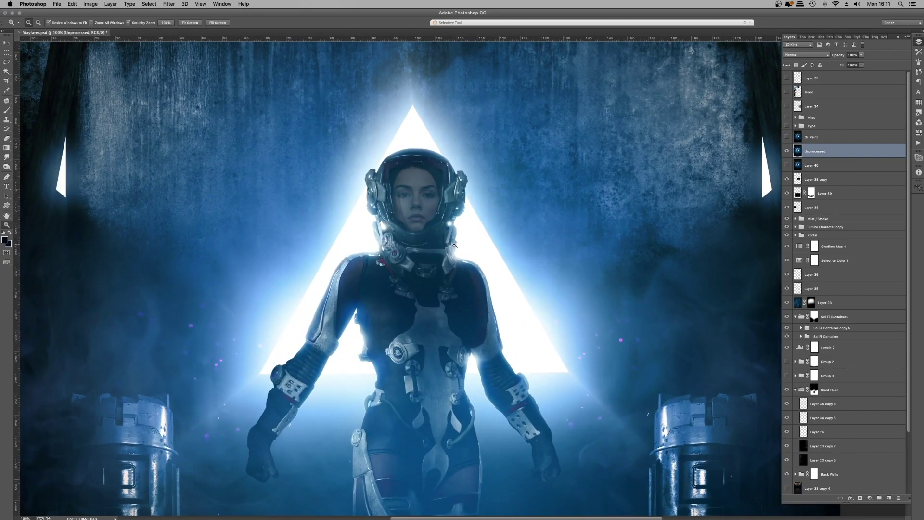
{"action": "left_click", "coordinate": [440, 240]}
{"action": "key", "text": "super+minus"}
{"action": "key", "text": "super+minus"}
{"action": "key", "text": "super+minus"}
{"action": "key", "text": "super+minus"}
{"action": "key", "text": "super+minus"}
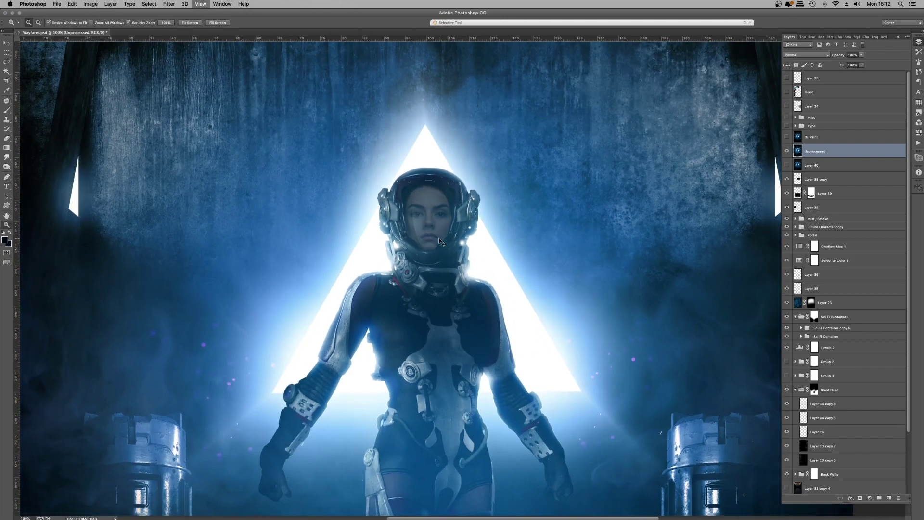
{"action": "key", "text": "super+plus"}
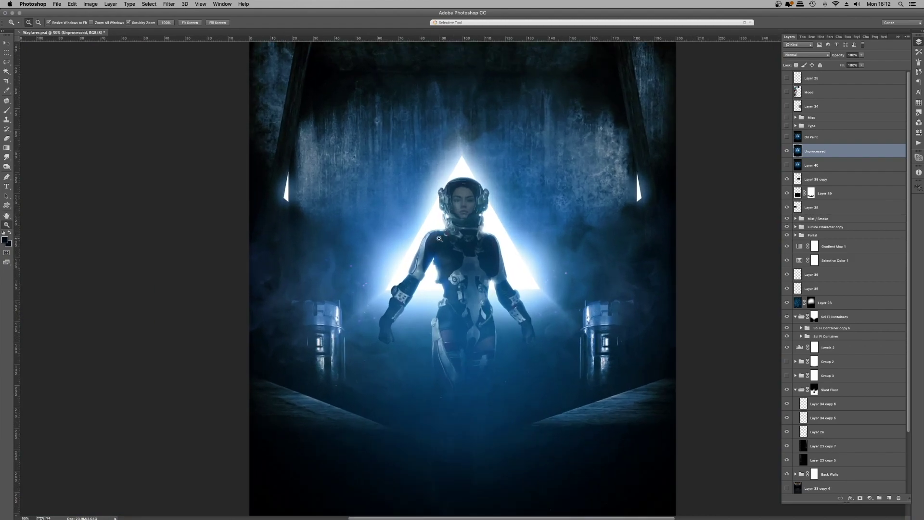
- Hide Unprocessed, then show the Oil Paint layer and make it active
{"action": "left_click", "coordinate": [786, 151]}
{"action": "left_click", "coordinate": [786, 137]}
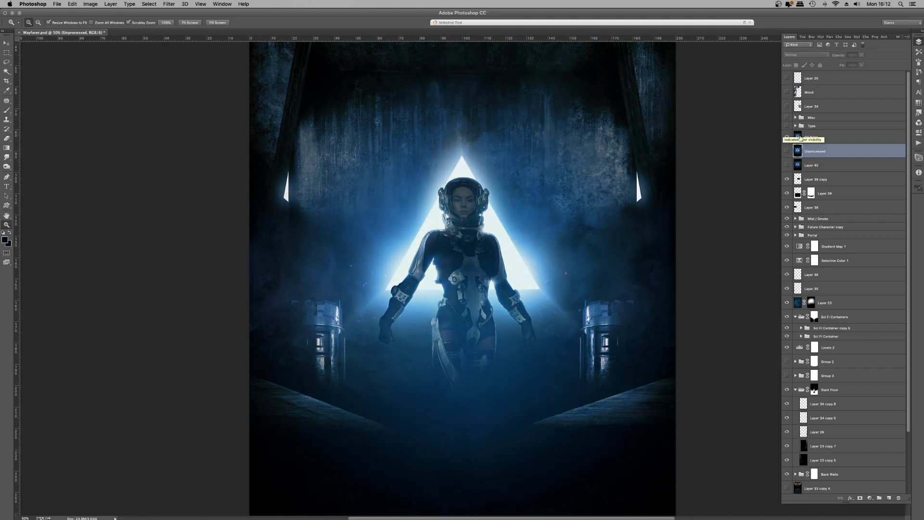
{"action": "left_click", "coordinate": [827, 137]}
- Zoom in on the oil-painted face and pan across the helmet and surrounding painted texture
{"action": "left_click", "coordinate": [470, 213]}
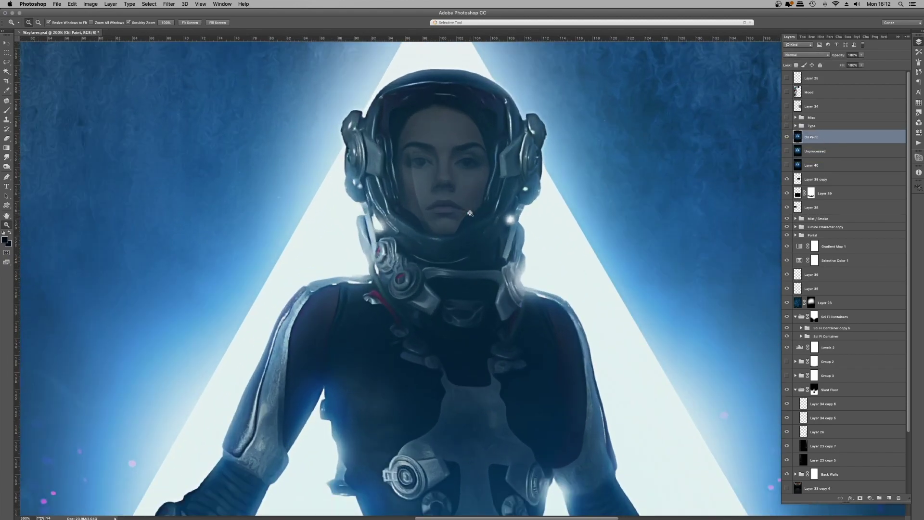
{"action": "left_click", "coordinate": [468, 211]}
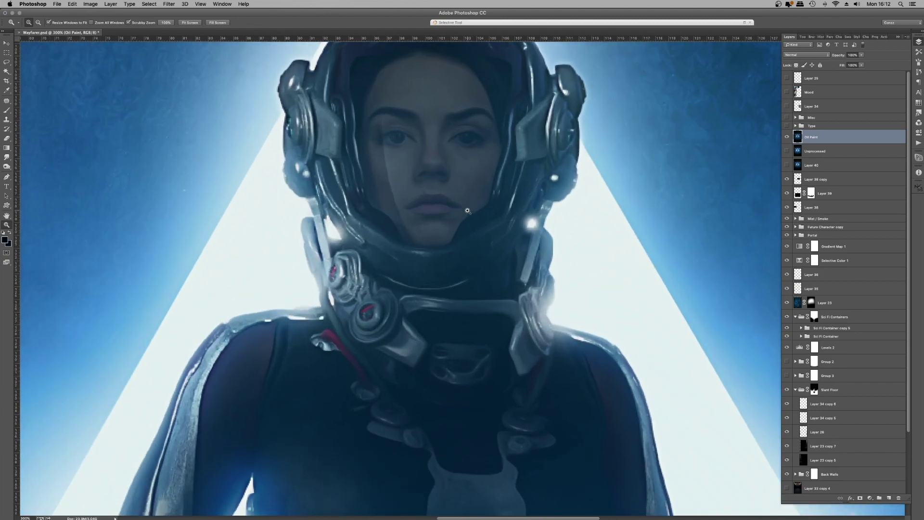
{"action": "left_click_drag", "start_coordinate": [454, 199], "coordinate": [498, 281]}
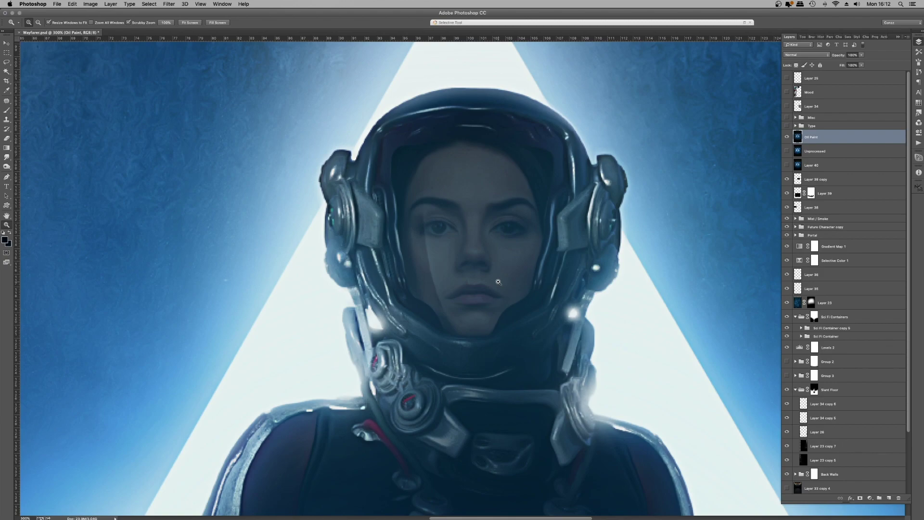
{"action": "left_click_drag", "start_coordinate": [598, 172], "coordinate": [324, 251]}
{"action": "left_click_drag", "start_coordinate": [613, 216], "coordinate": [350, 351]}
{"action": "left_click_drag", "start_coordinate": [357, 299], "coordinate": [603, 188]}
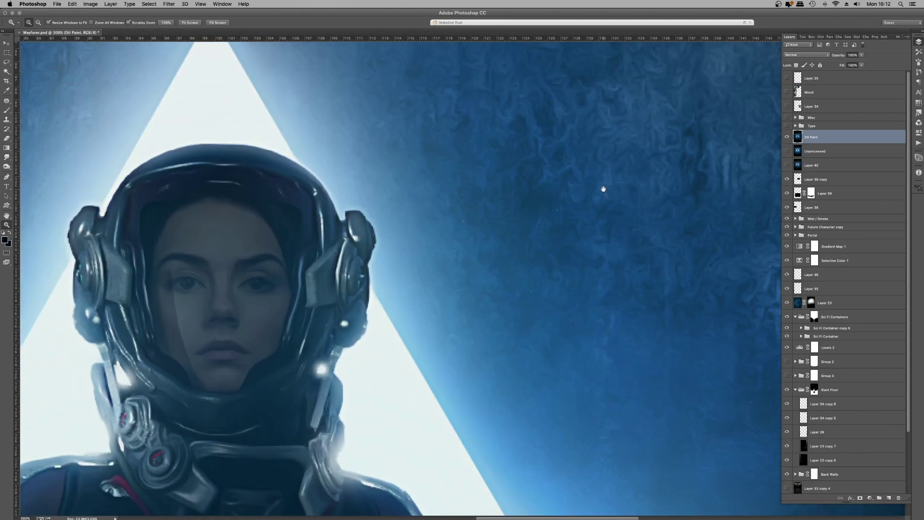
{"action": "left_click_drag", "start_coordinate": [227, 232], "coordinate": [474, 207]}
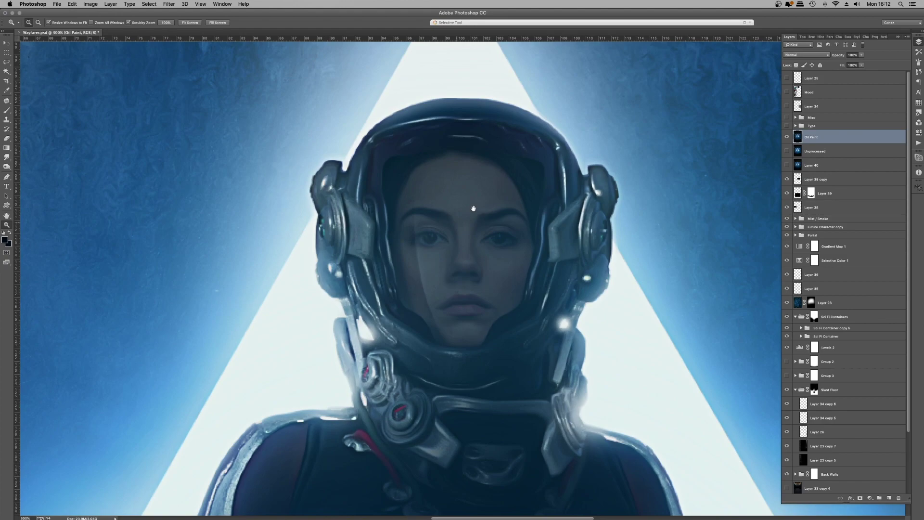
- Fit the cover, zoom closely on the centred helmet, and bring up the Filter menu
{"action": "right_click", "coordinate": [474, 208]}
{"action": "left_click", "coordinate": [486, 214]}
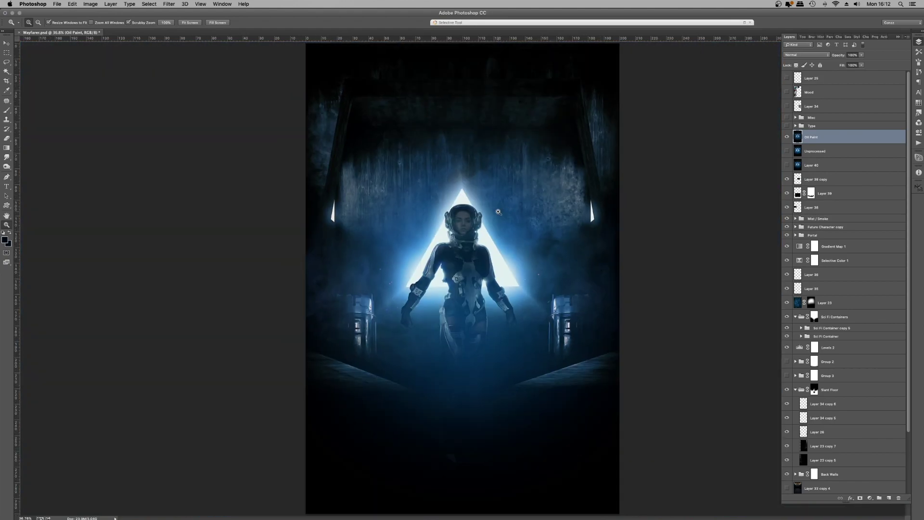
{"action": "left_click", "coordinate": [497, 212]}
{"action": "left_click", "coordinate": [498, 212]}
{"action": "left_click", "coordinate": [498, 213]}
{"action": "left_click", "coordinate": [395, 262]}
{"action": "left_click", "coordinate": [404, 264]}
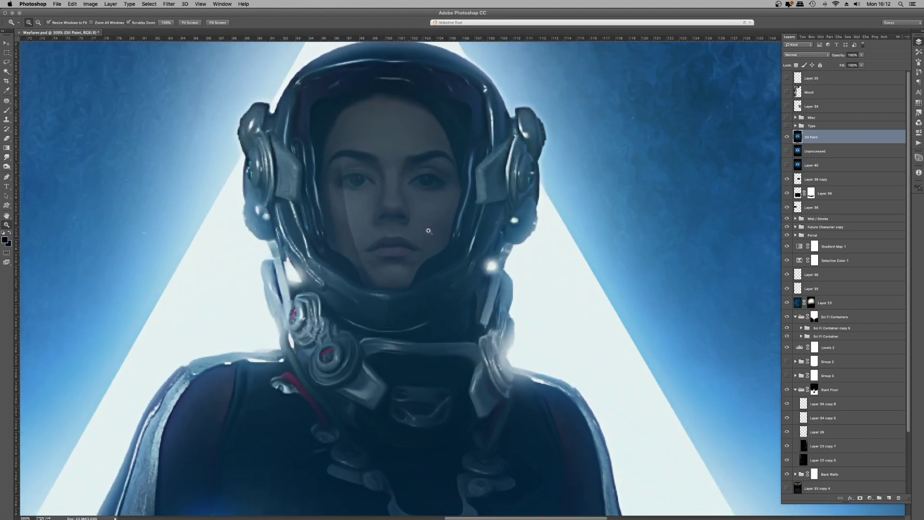
{"action": "left_click_drag", "start_coordinate": [405, 140], "coordinate": [513, 237]}
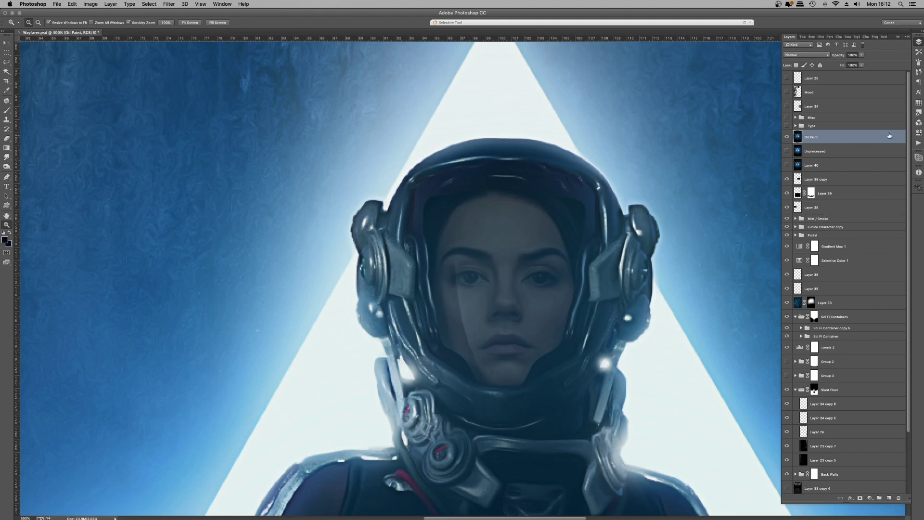
{"action": "scroll", "coordinate": [526, 193], "scroll_direction": "right", "scroll_amount": 5}
{"action": "scroll", "coordinate": [527, 192], "scroll_direction": "up", "scroll_amount": 2}
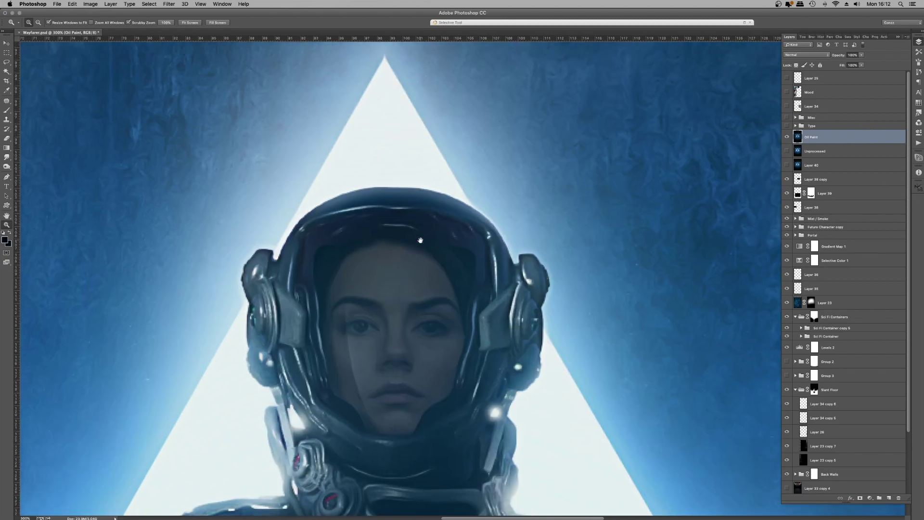
{"action": "left_click", "coordinate": [171, 5]}
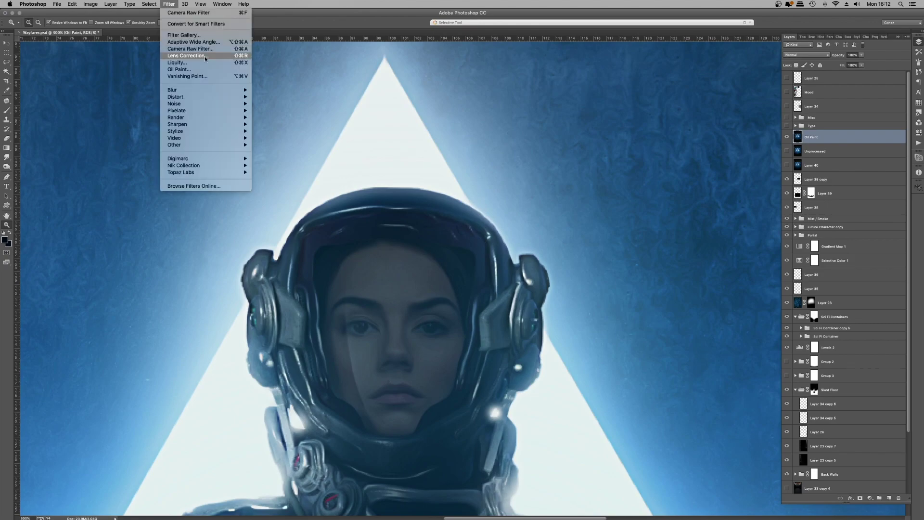
- Open Camera Raw and set Exposure +0.35, Contrast +7, Highlights +5, Whites +5, Clarity +8
{"action": "left_click", "coordinate": [209, 67]}
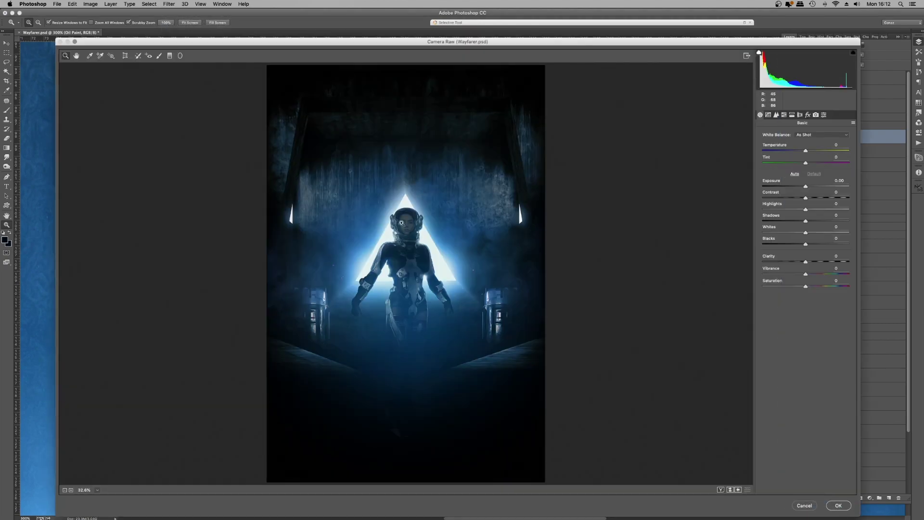
{"action": "left_click_drag", "start_coordinate": [402, 223], "coordinate": [481, 314]}
{"action": "left_click_drag", "start_coordinate": [805, 187], "coordinate": [806, 263]}
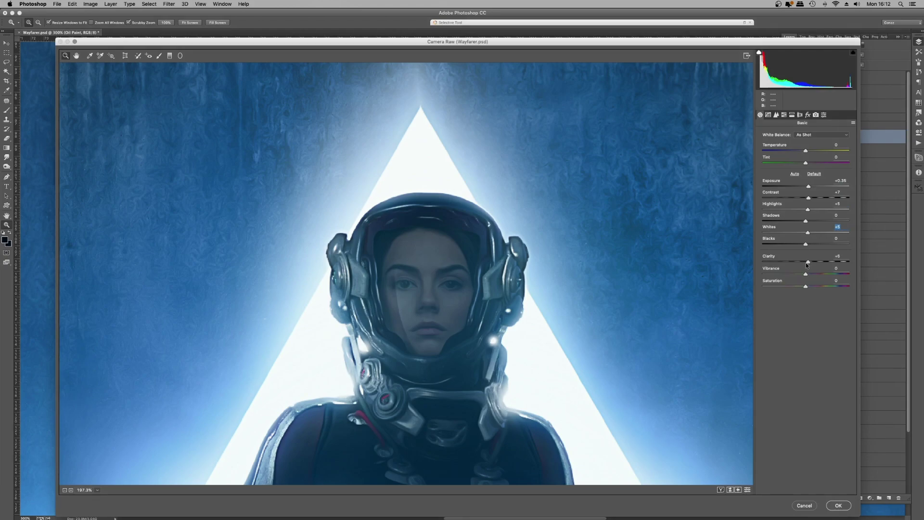
{"action": "left_click_drag", "start_coordinate": [807, 262], "coordinate": [807, 262]}
{"action": "left_click", "coordinate": [552, 212]}
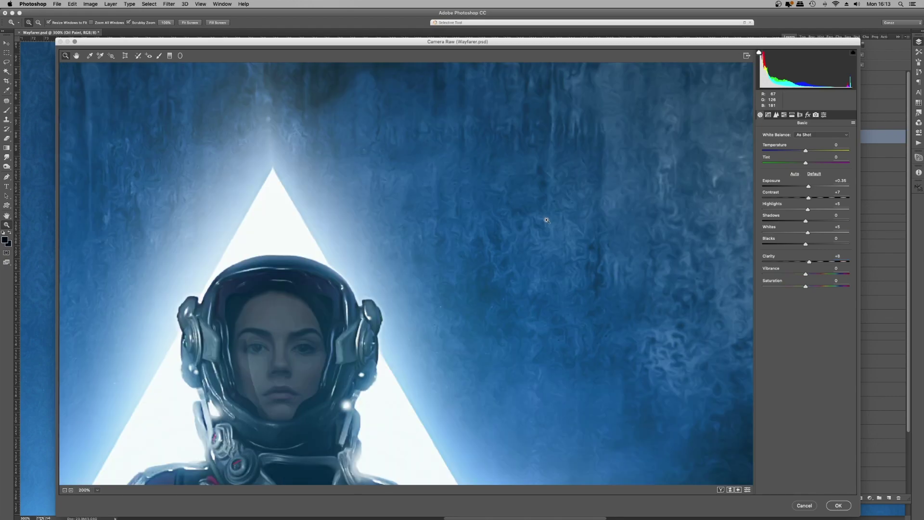
{"action": "left_click_drag", "start_coordinate": [500, 241], "coordinate": [473, 160]}
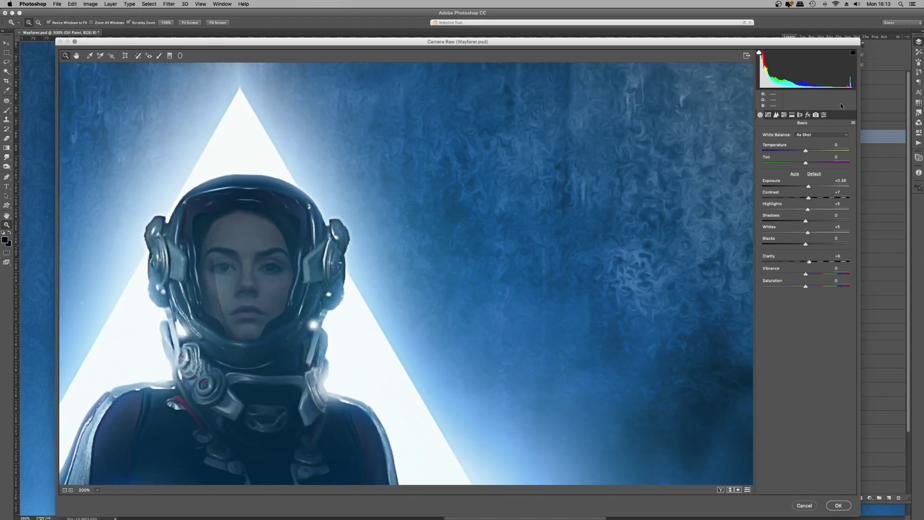
- In the Detail panel, experiment with Luminance noise reduction and Luminance Detail
{"action": "left_click", "coordinate": [776, 115]}
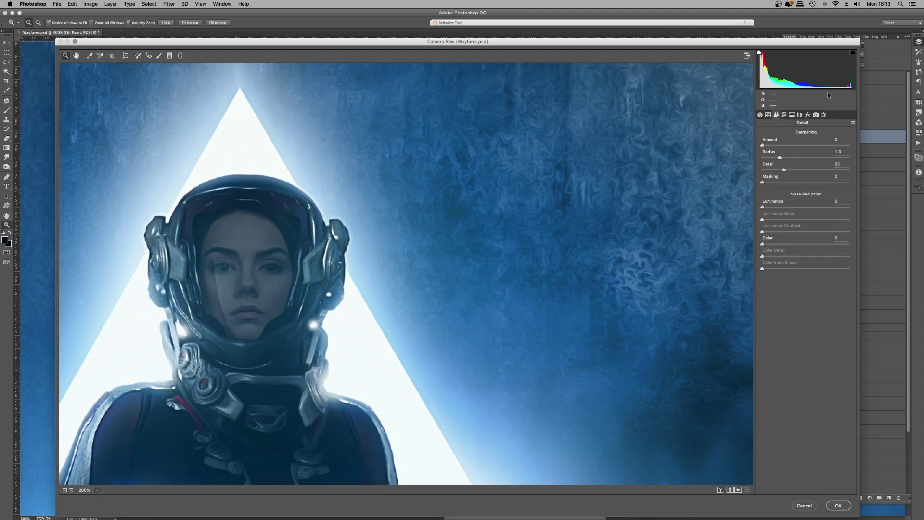
{"action": "left_click", "coordinate": [760, 114]}
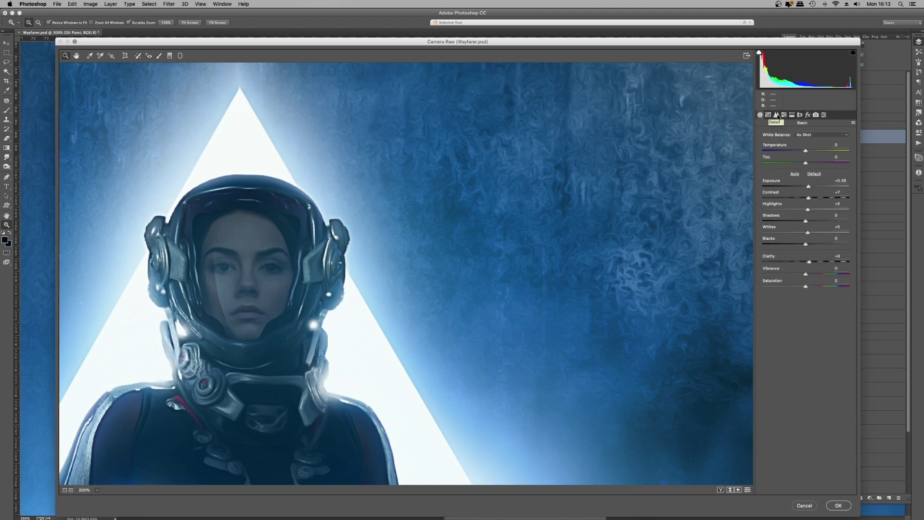
{"action": "left_click", "coordinate": [776, 115]}
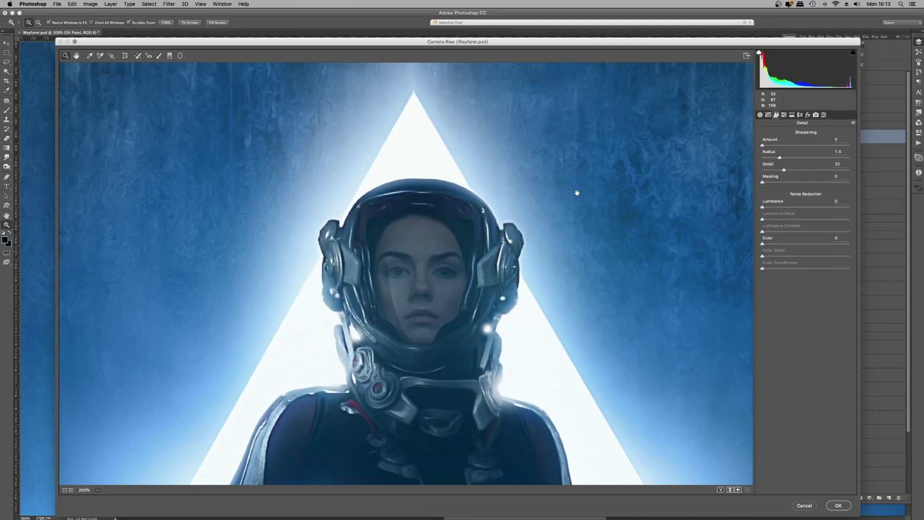
{"action": "left_click_drag", "start_coordinate": [576, 193], "coordinate": [448, 252]}
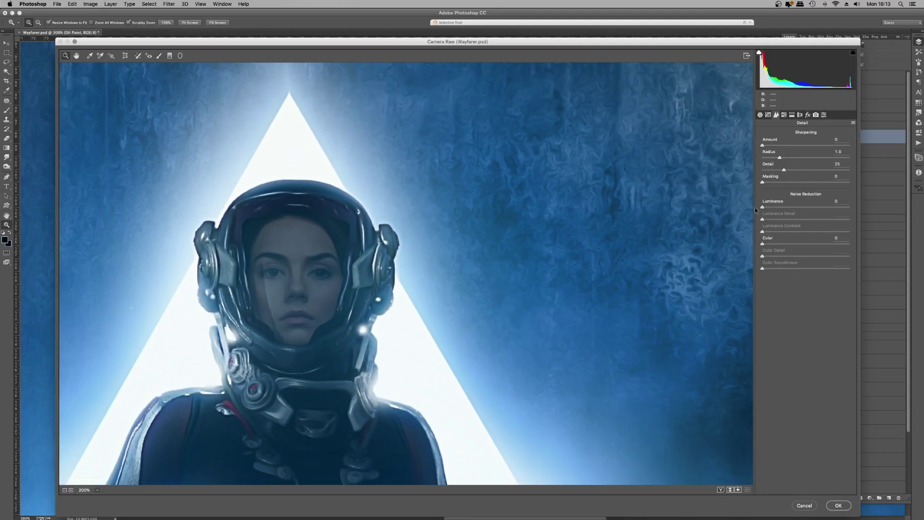
{"action": "left_click_drag", "start_coordinate": [527, 212], "coordinate": [450, 295]}
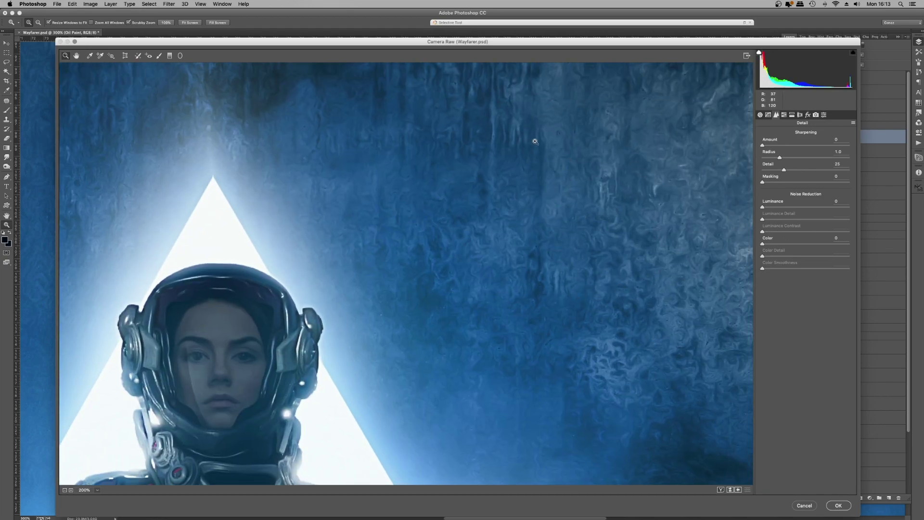
{"action": "left_click_drag", "start_coordinate": [762, 206], "coordinate": [812, 209]}
{"action": "mouse_move", "coordinate": [808, 221]}
{"action": "left_mouse_down"}
{"action": "mouse_move", "coordinate": [766, 220]}
{"action": "mouse_move", "coordinate": [802, 219]}
{"action": "left_mouse_up"}
- Reset Luminance noise reduction to 0 and recentre the astronaut in the preview
{"action": "left_click", "coordinate": [838, 201]}
{"action": "double_click", "coordinate": [838, 201]}
{"action": "type", "text": "0"}
{"action": "left_click_drag", "start_coordinate": [555, 230], "coordinate": [621, 250]}
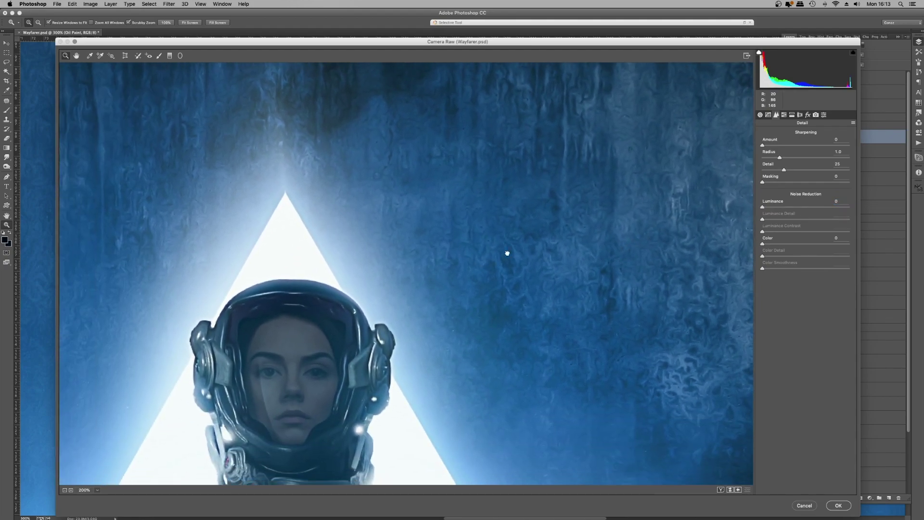
{"action": "left_click_drag", "start_coordinate": [495, 260], "coordinate": [681, 158]}
- In the Effects panel, zoom the preview in on the wall texture and portal
{"action": "left_click", "coordinate": [808, 115]}
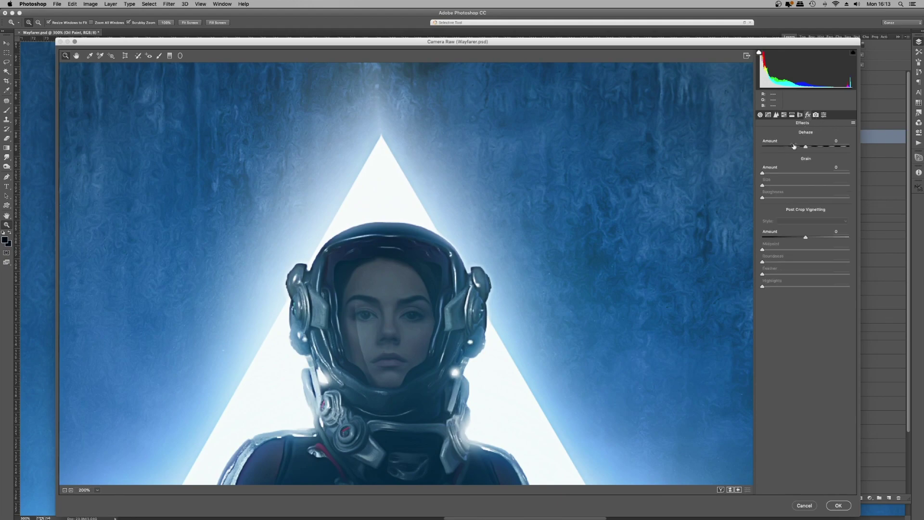
{"action": "left_click", "coordinate": [669, 192]}
{"action": "left_click_drag", "start_coordinate": [670, 192], "coordinate": [520, 216]}
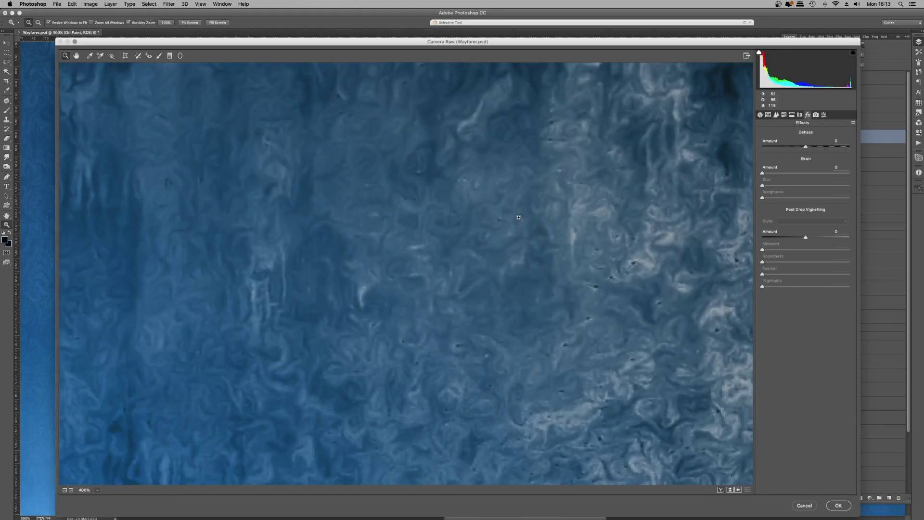
{"action": "left_click", "coordinate": [484, 271], "text": "alt"}
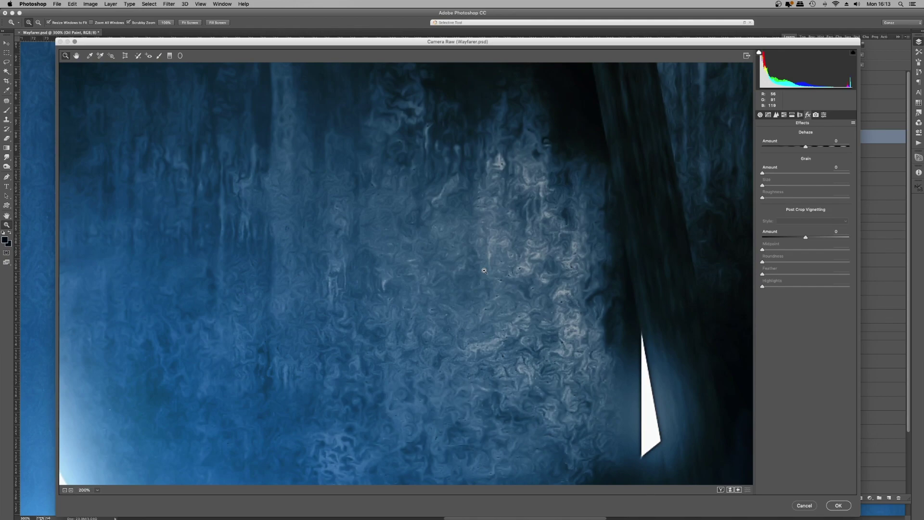
{"action": "left_click", "coordinate": [484, 271]}
{"action": "left_click", "coordinate": [484, 270], "text": "alt"}
{"action": "left_click", "coordinate": [484, 270], "text": "alt"}
{"action": "left_click", "coordinate": [499, 275]}
{"action": "left_click", "coordinate": [499, 276]}
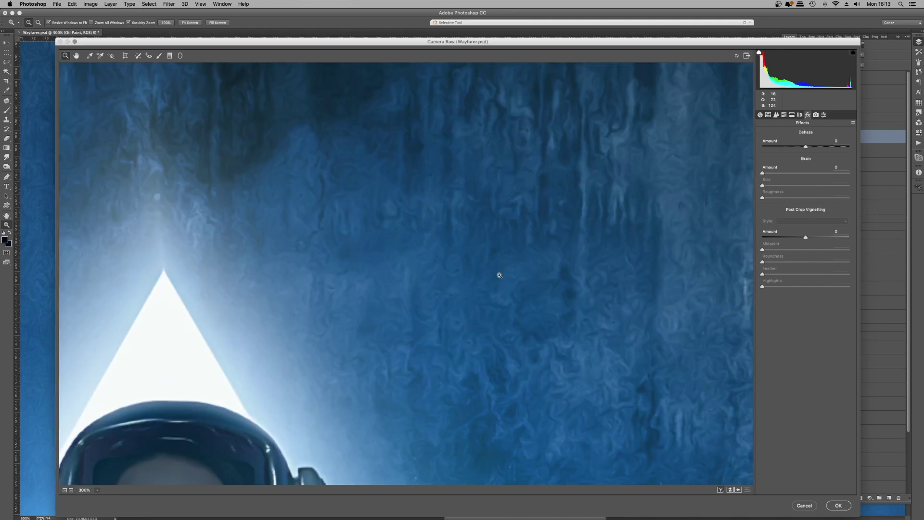
- Inspect the wall up close and try Grain Amount around 26–33 with Size 25, Roughness 50
{"action": "scroll", "coordinate": [554, 232], "scroll_direction": "down", "scroll_amount": 5}
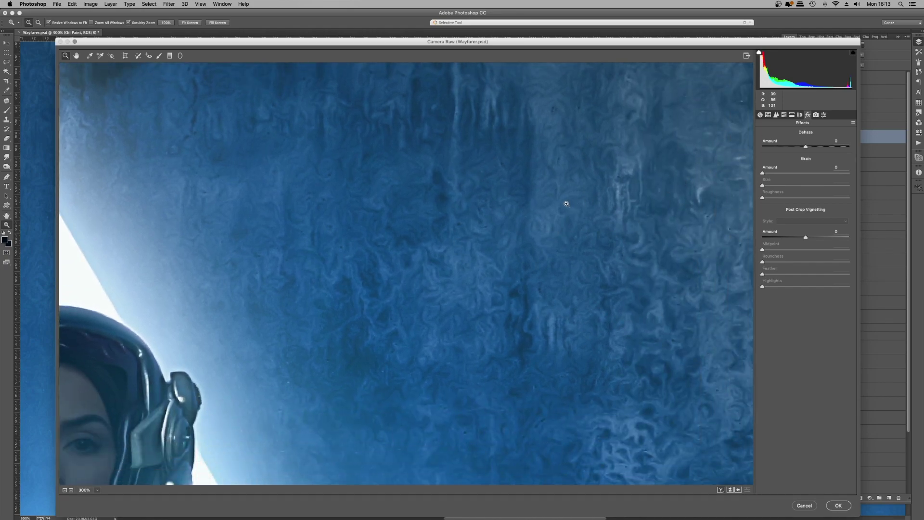
{"action": "left_click", "coordinate": [527, 203]}
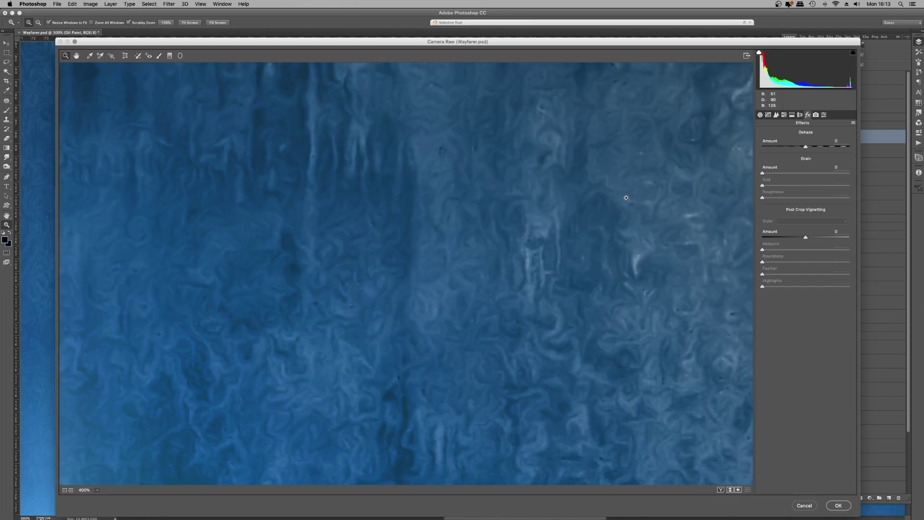
{"action": "key", "text": "super+alt+0"}
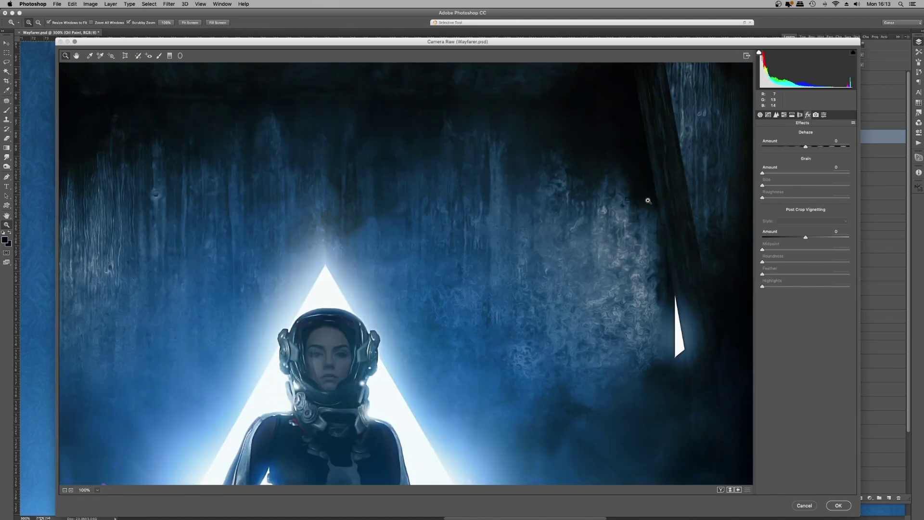
{"action": "left_click", "coordinate": [573, 243]}
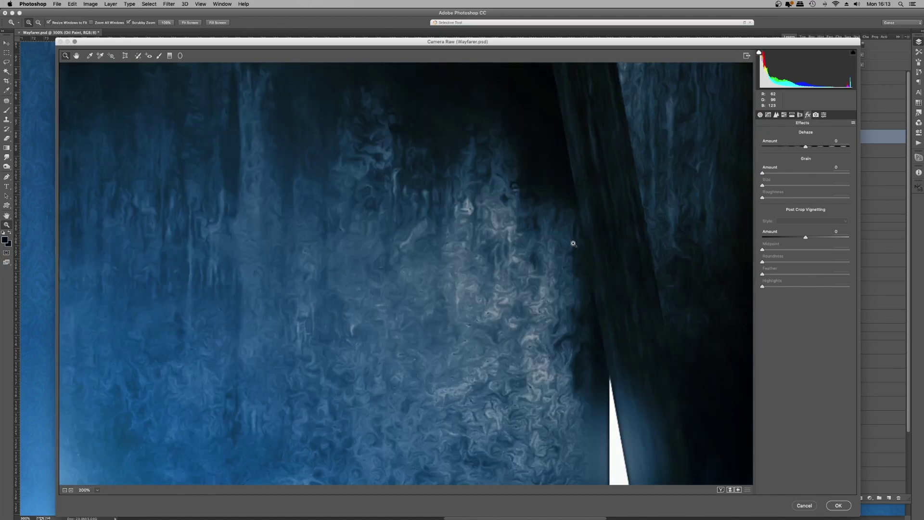
{"action": "left_click", "coordinate": [560, 243]}
{"action": "left_click_drag", "start_coordinate": [315, 295], "coordinate": [479, 229]}
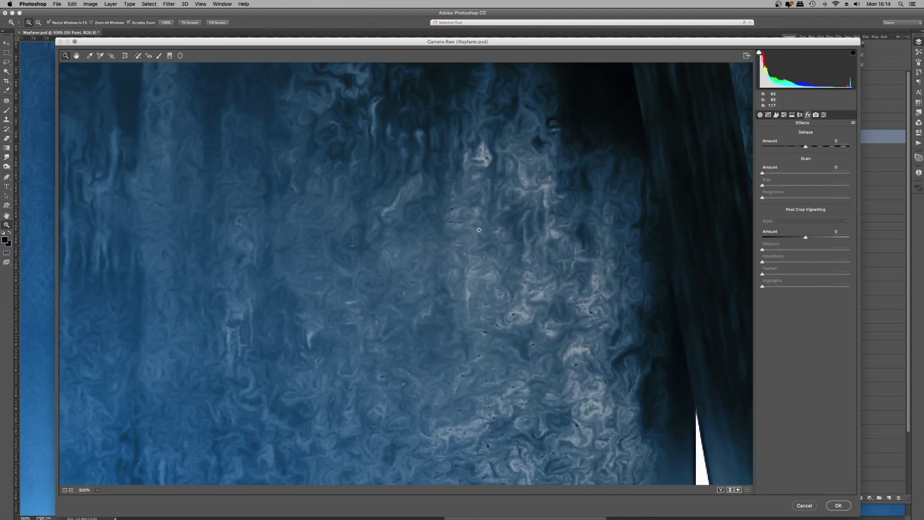
{"action": "left_click_drag", "start_coordinate": [401, 249], "coordinate": [495, 240]}
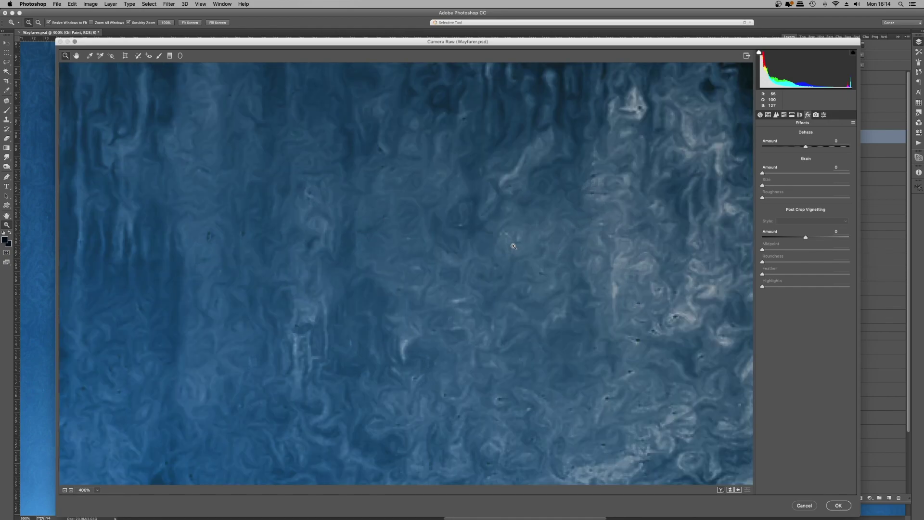
{"action": "left_click", "coordinate": [513, 248]}
{"action": "mouse_move", "coordinate": [763, 171]}
{"action": "left_mouse_down"}
{"action": "mouse_move", "coordinate": [795, 173]}
{"action": "mouse_move", "coordinate": [756, 172]}
{"action": "left_mouse_up"}
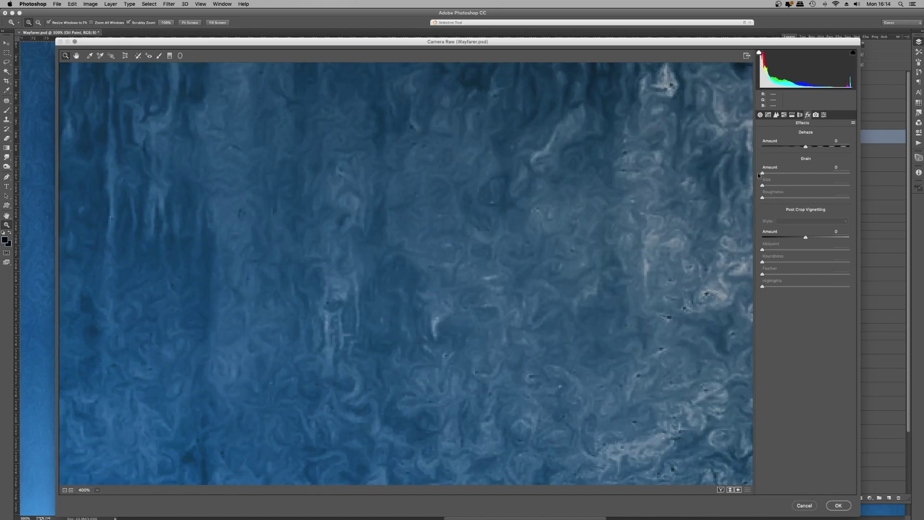
{"action": "left_click_drag", "start_coordinate": [759, 173], "coordinate": [785, 174]}
- Compare Grain Amount 0 against 26 at fit view, then lower the grain to 10
{"action": "type", "text": "0"}
{"action": "key", "text": "super+z"}
{"action": "key", "text": "super+z"}
{"action": "key", "text": "super+z"}
{"action": "key", "text": "super+z"}
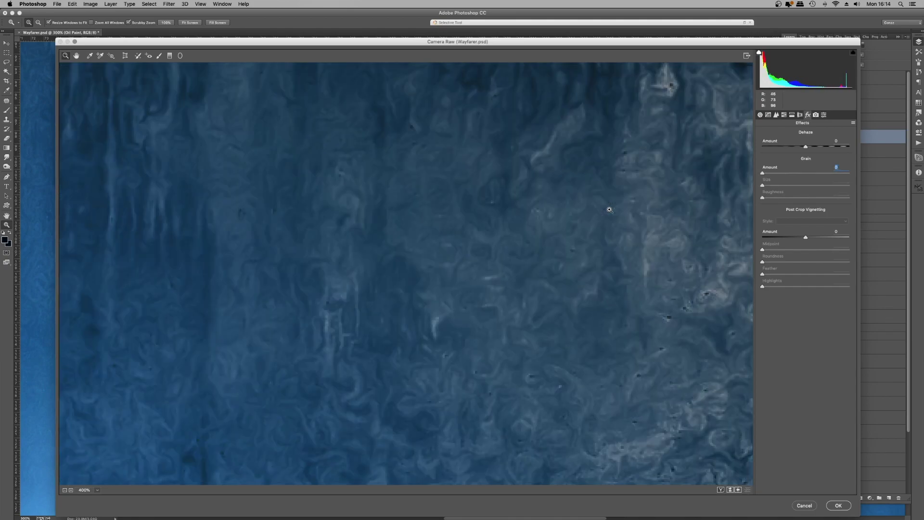
{"action": "key", "text": "super+0"}
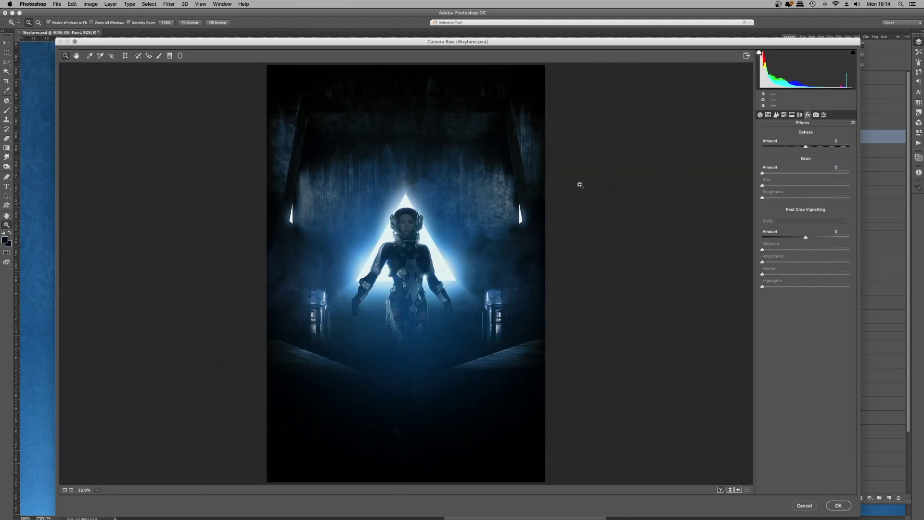
{"action": "left_click", "coordinate": [415, 206]}
{"action": "left_click", "coordinate": [415, 207]}
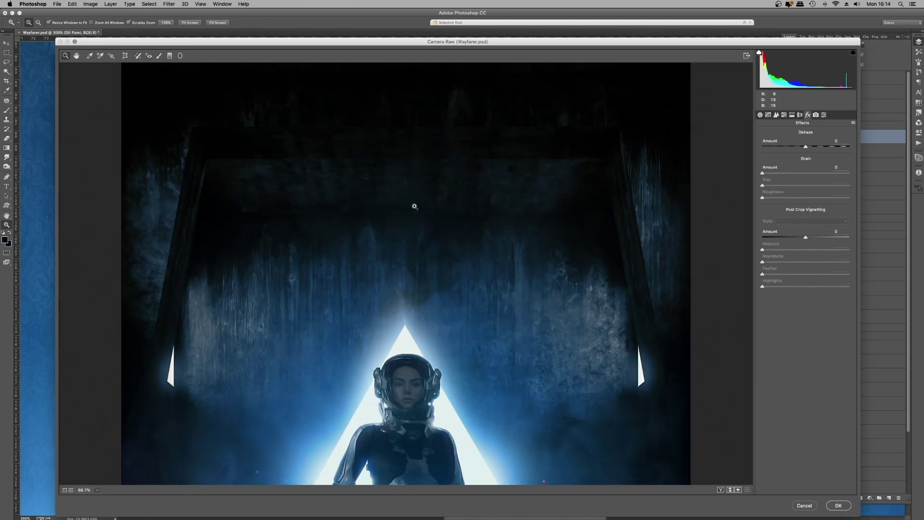
{"action": "key", "text": "super+z"}
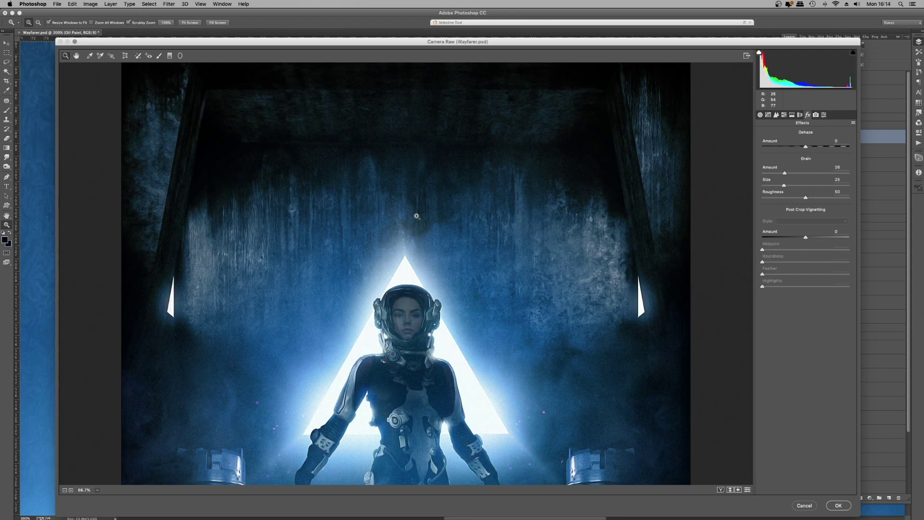
{"action": "key", "text": "super+z"}
{"action": "key", "text": "super+z"}
{"action": "key", "text": "super+z"}
{"action": "key", "text": "super+z"}
{"action": "left_click", "coordinate": [410, 337]}
{"action": "left_click", "coordinate": [410, 337]}
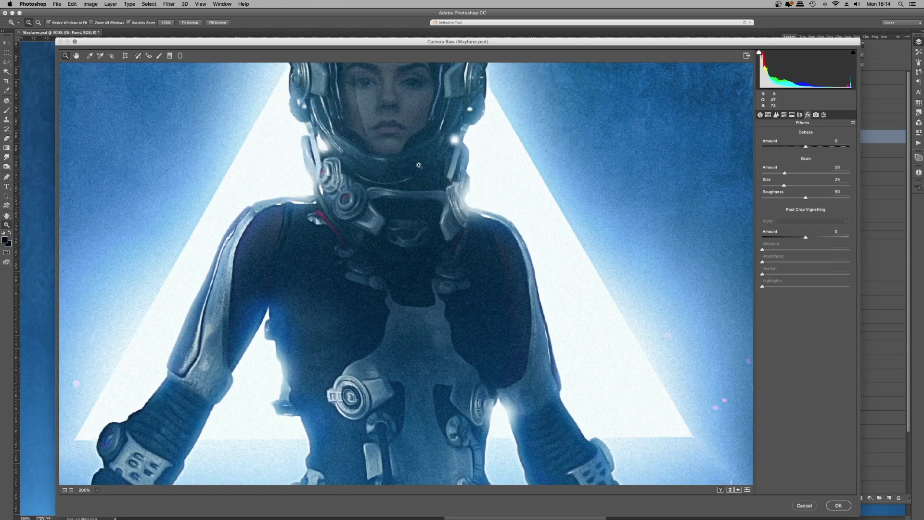
{"action": "left_click_drag", "start_coordinate": [382, 63], "coordinate": [401, 227]}
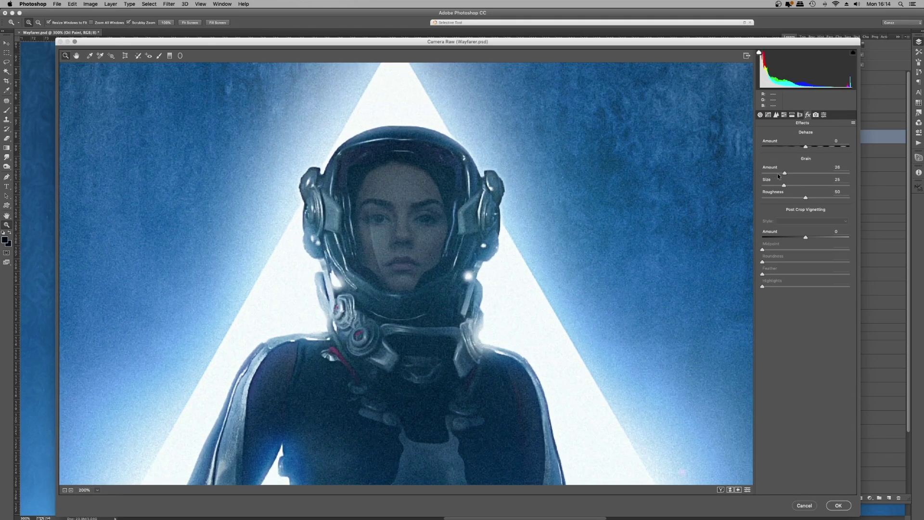
{"action": "mouse_move", "coordinate": [771, 175]}
{"action": "left_mouse_down"}
{"action": "mouse_move", "coordinate": [749, 174]}
{"action": "mouse_move", "coordinate": [781, 177]}
{"action": "mouse_move", "coordinate": [770, 175]}
{"action": "left_mouse_up"}
- Apply the Camera Raw grain and toggle the Oil Paint layer off and on to compare
{"action": "left_click", "coordinate": [838, 505]}
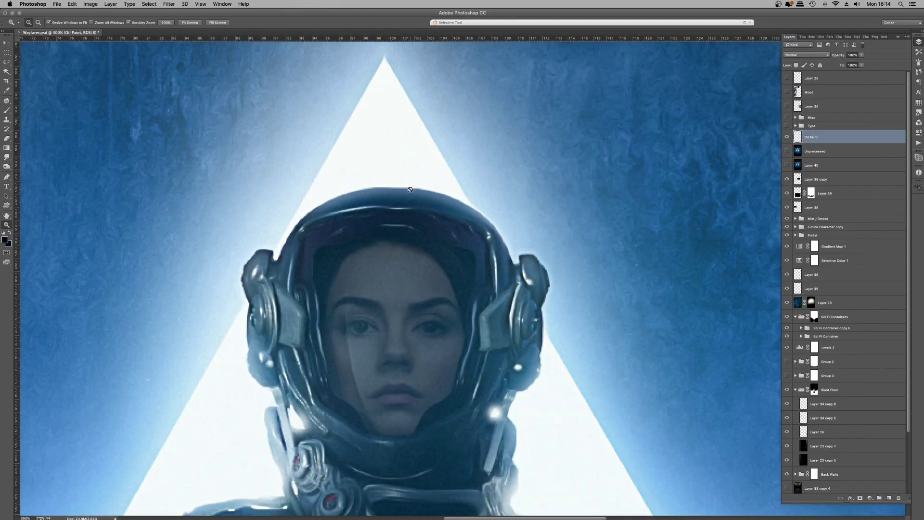
{"action": "right_click", "coordinate": [437, 247]}
{"action": "left_click", "coordinate": [436, 247]}
{"action": "left_click_drag", "start_coordinate": [466, 241], "coordinate": [472, 251]}
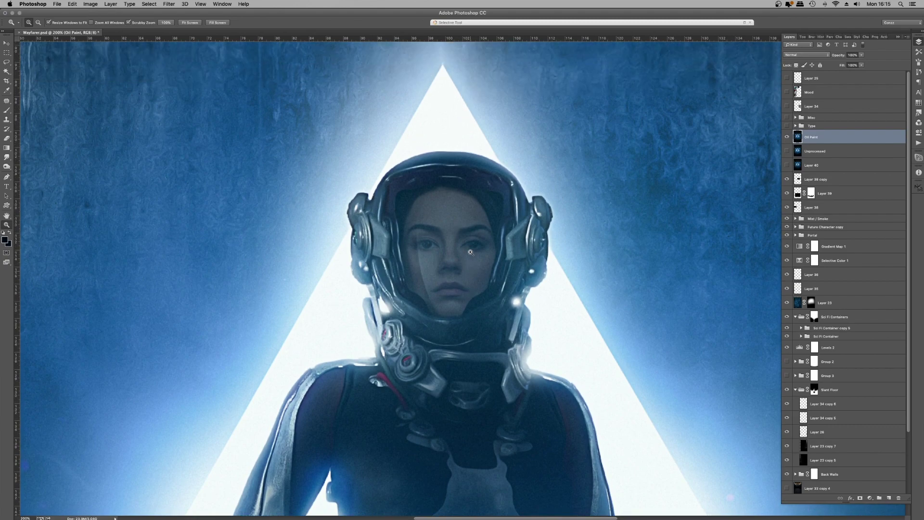
{"action": "left_click", "coordinate": [787, 140]}
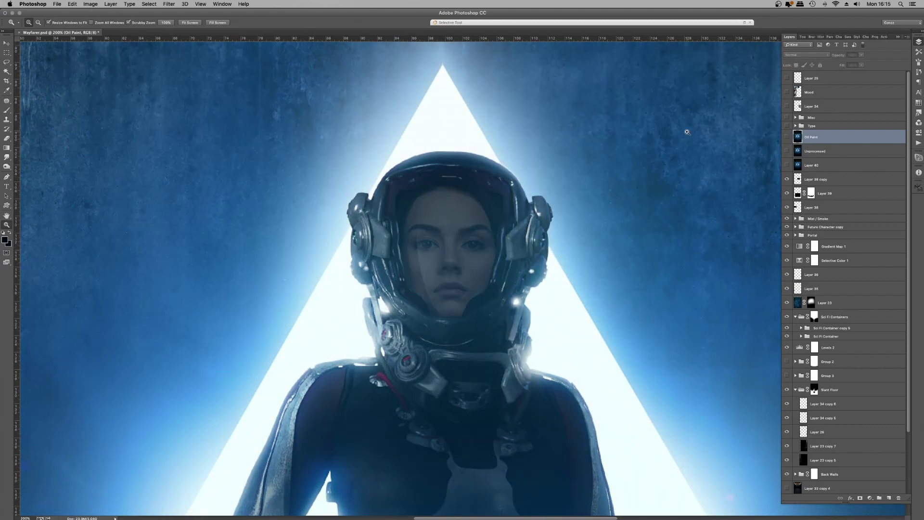
{"action": "left_click", "coordinate": [688, 133]}
{"action": "left_click", "coordinate": [786, 137]}
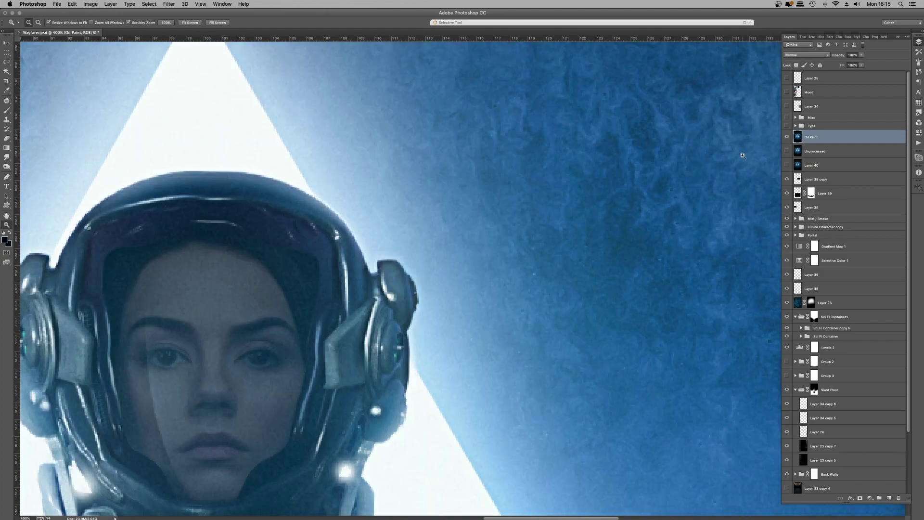
- Select the Unprocessed layer, hide Oil Paint, show Unprocessed, and zoom onto the astronaut's face
{"action": "key", "text": "alt+bracketleft"}
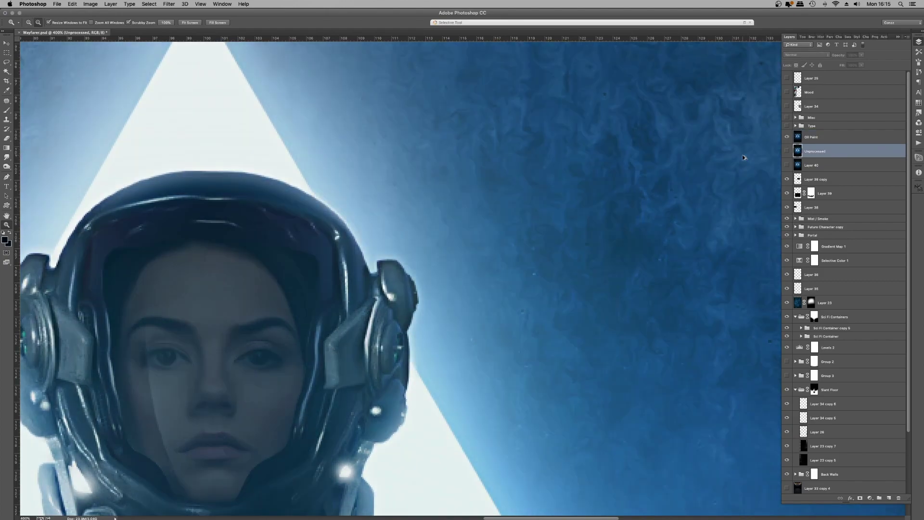
{"action": "right_click", "coordinate": [570, 184]}
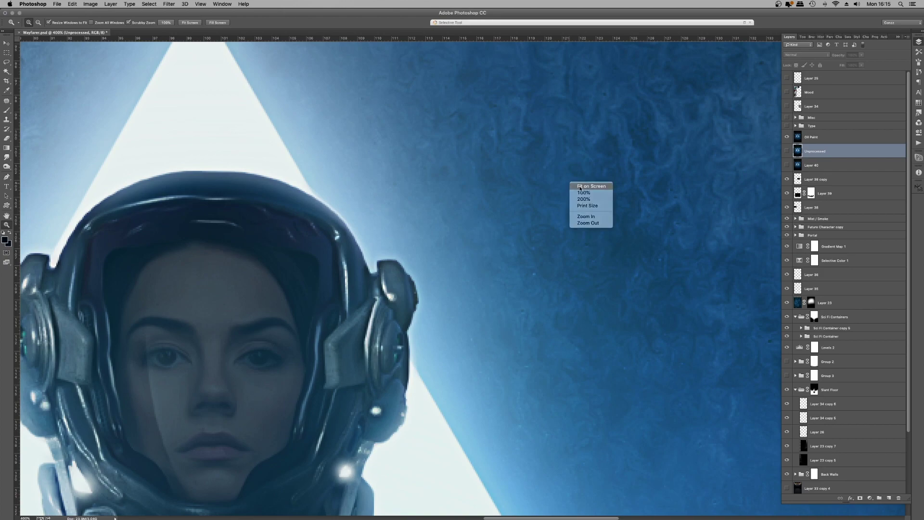
{"action": "left_click", "coordinate": [579, 187]}
{"action": "left_click", "coordinate": [775, 134]}
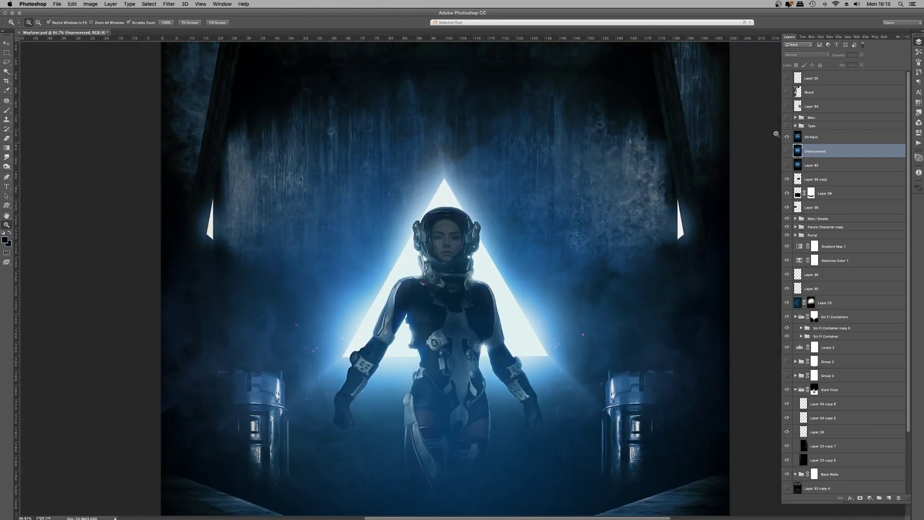
{"action": "left_click", "coordinate": [787, 137]}
{"action": "left_click", "coordinate": [786, 151]}
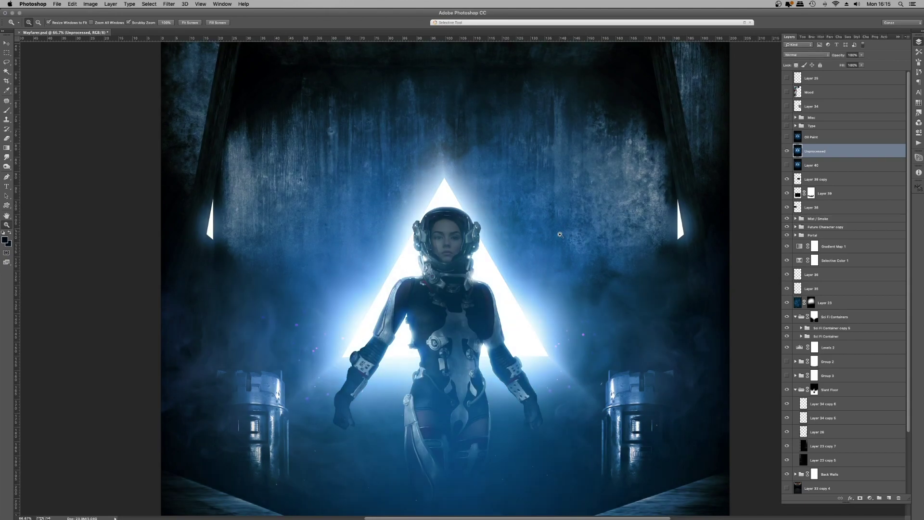
{"action": "left_click_drag", "start_coordinate": [473, 245], "coordinate": [474, 246]}
{"action": "left_click_drag", "start_coordinate": [439, 207], "coordinate": [475, 206]}
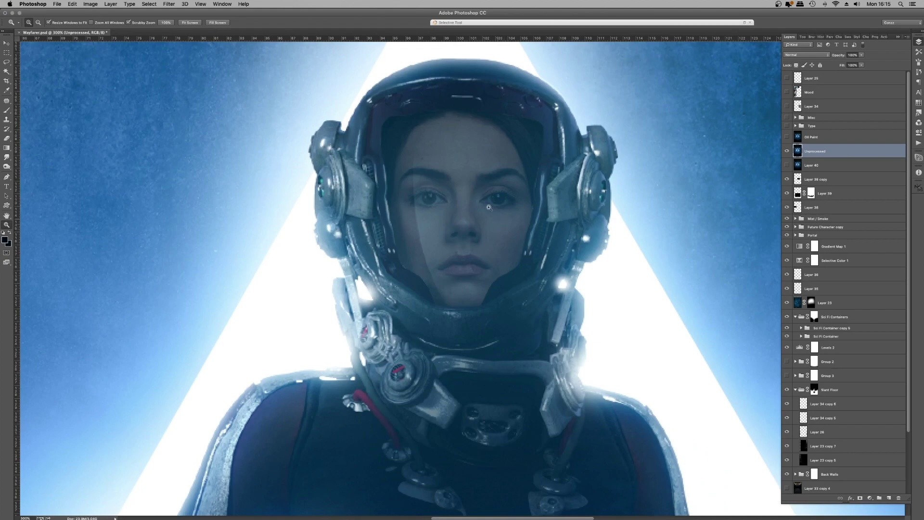
- Open Unsharp Mask at Amount 70 and try Radius values between 0.3 and 1.8
{"action": "left_click", "coordinate": [172, 4]}
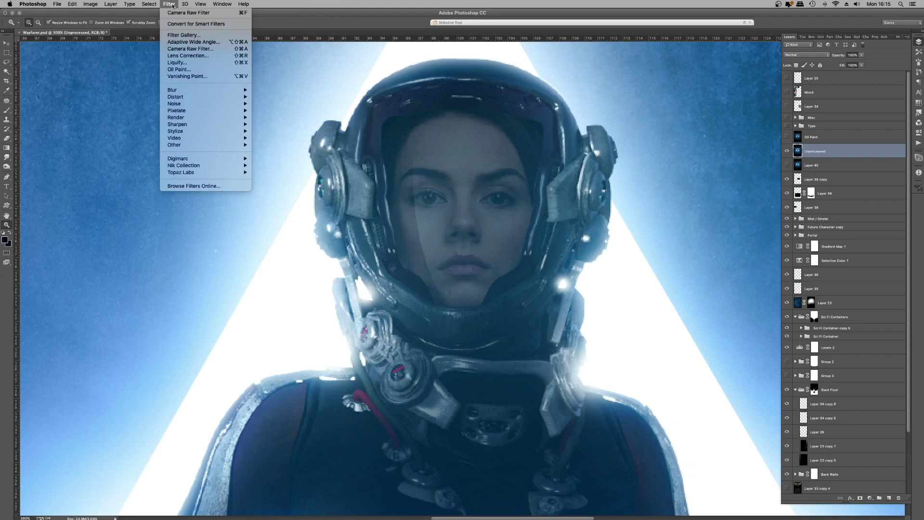
{"action": "mouse_move", "coordinate": [210, 125]}
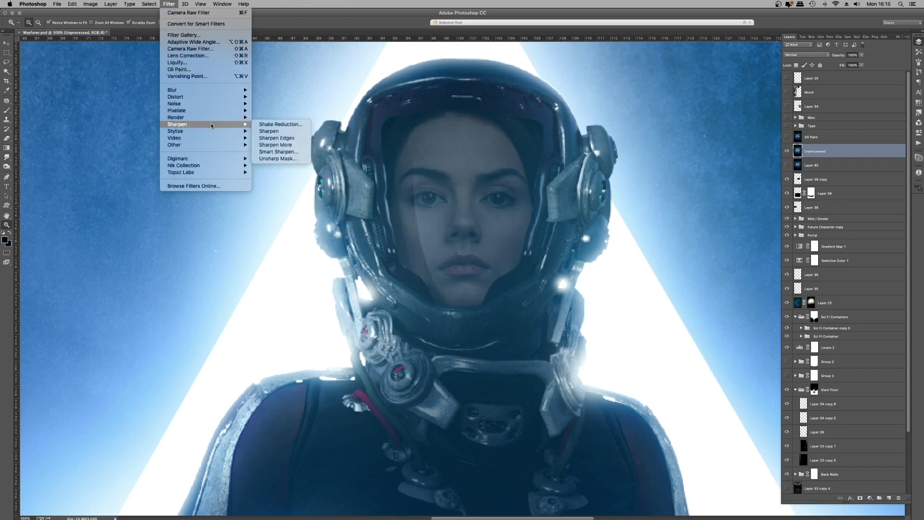
{"action": "left_click", "coordinate": [278, 159]}
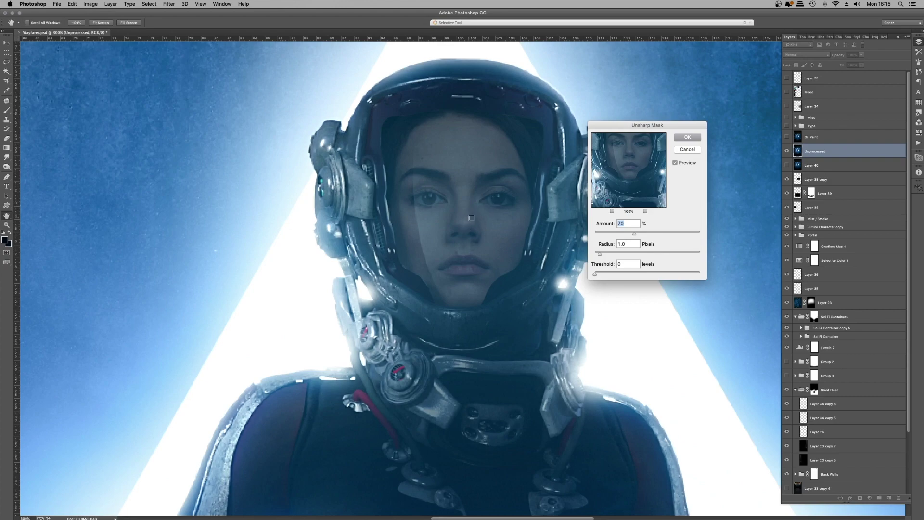
{"action": "left_click_drag", "start_coordinate": [598, 254], "coordinate": [625, 258]}
{"action": "left_click_drag", "start_coordinate": [596, 258], "coordinate": [634, 232]}
- Apply Unsharp Mask, check sharpness on the eyebrows, then fit the image on screen
{"action": "left_click", "coordinate": [686, 136]}
{"action": "left_click", "coordinate": [451, 185]}
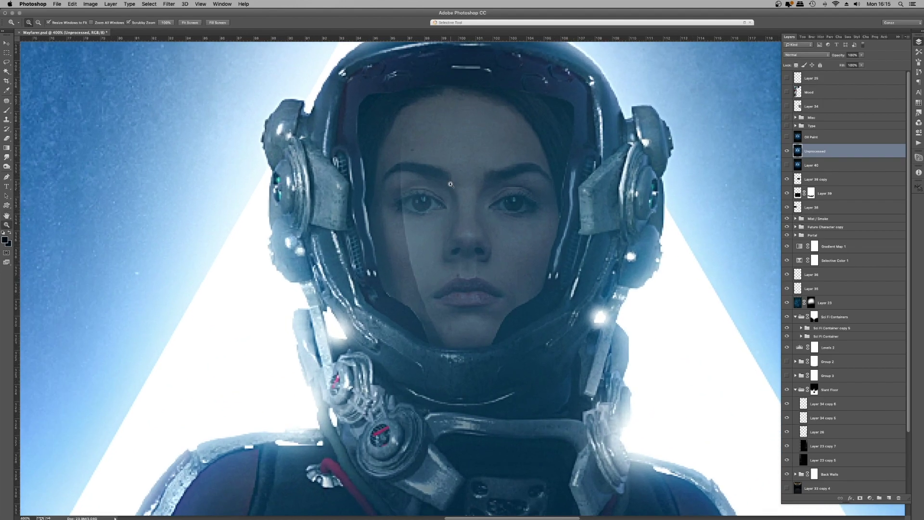
{"action": "left_click", "coordinate": [452, 187]}
{"action": "right_click", "coordinate": [454, 188]}
{"action": "left_click", "coordinate": [454, 187]}
- Zoom out to 33.3%, then step in closer on the astronaut
{"action": "right_click", "coordinate": [491, 145]}
{"action": "left_click", "coordinate": [500, 183]}
{"action": "left_click", "coordinate": [472, 258]}
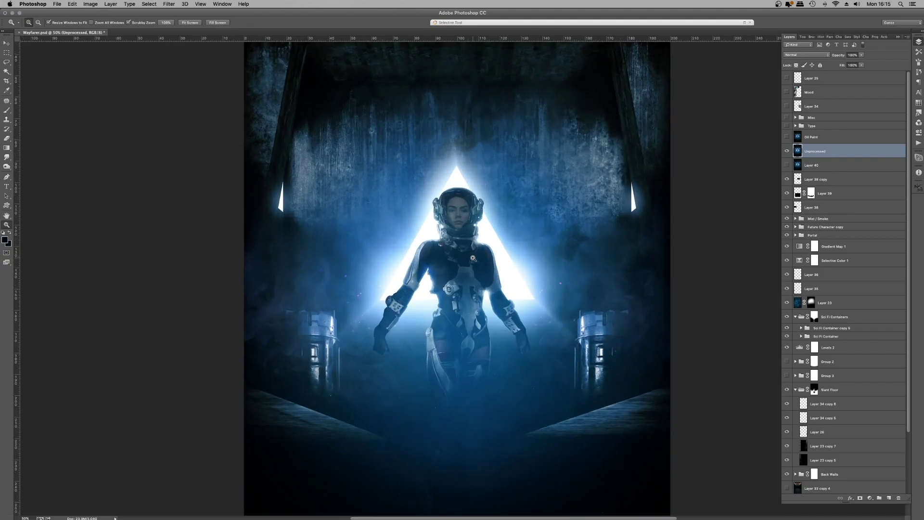
{"action": "left_click", "coordinate": [473, 258]}
{"action": "left_click", "coordinate": [472, 258]}
{"action": "left_click", "coordinate": [473, 259]}
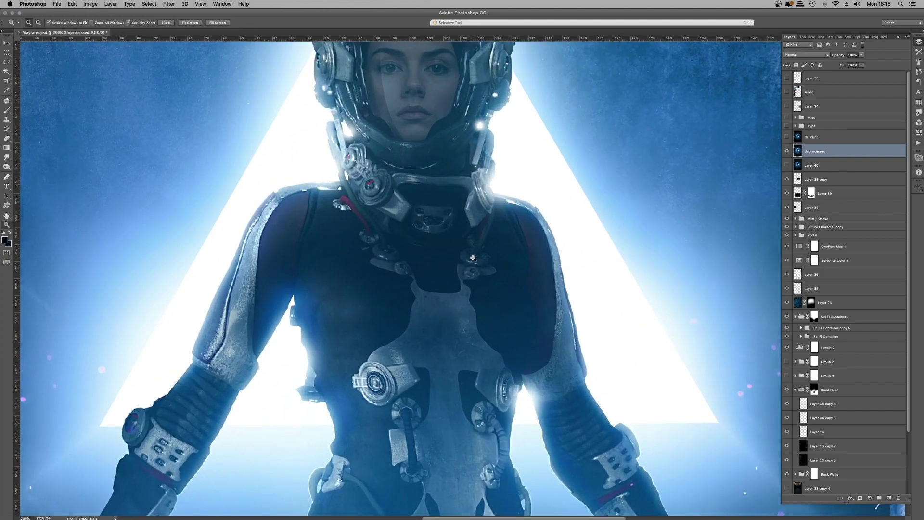
{"action": "left_click", "coordinate": [468, 213]}
- Fit the image on screen, then zoom out to 25% to view the whole cover
{"action": "right_click", "coordinate": [469, 214]}
{"action": "left_click", "coordinate": [477, 218]}
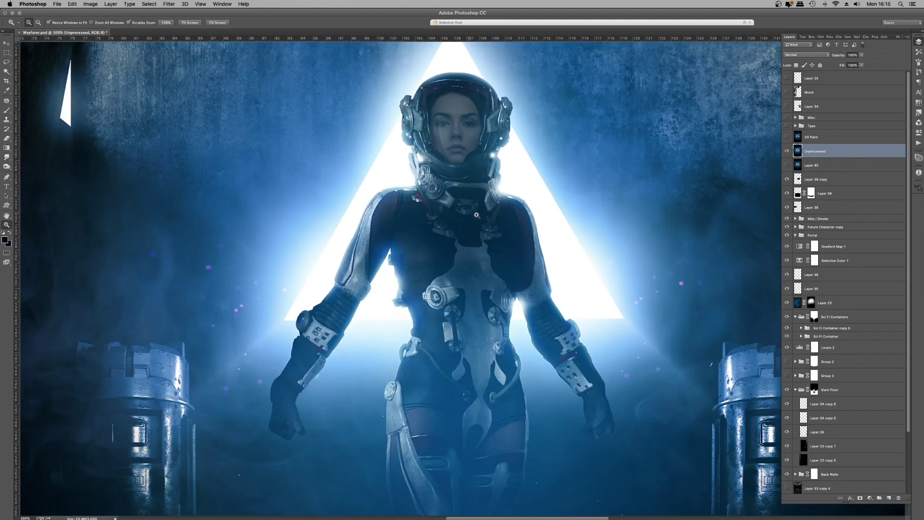
{"action": "right_click", "coordinate": [476, 214]}
{"action": "left_click", "coordinate": [496, 254]}
{"action": "right_click", "coordinate": [494, 207]}
{"action": "left_click", "coordinate": [512, 246]}
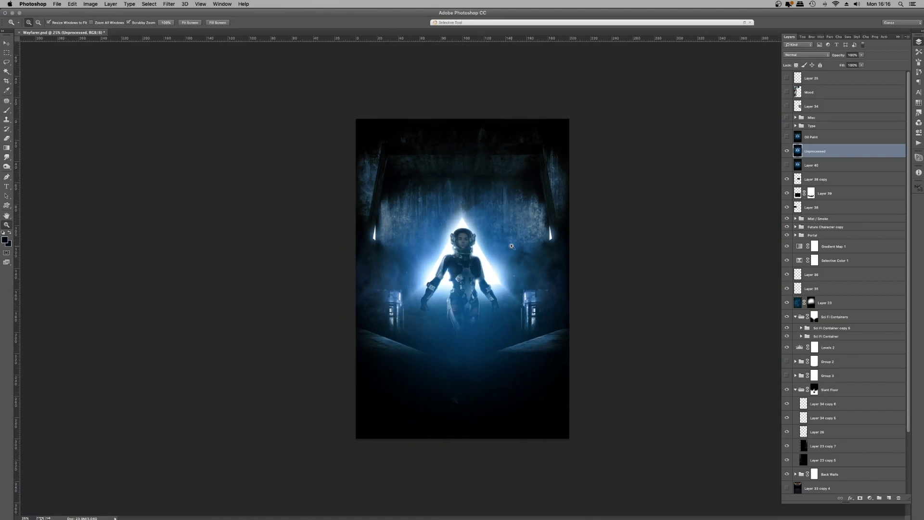